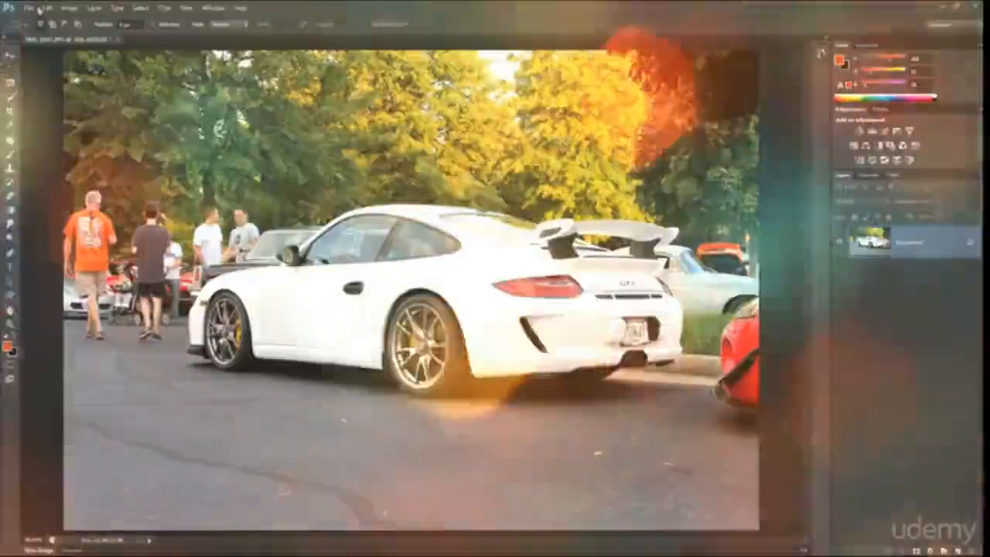
{"action": "left_click", "coordinate": [44, 7]}
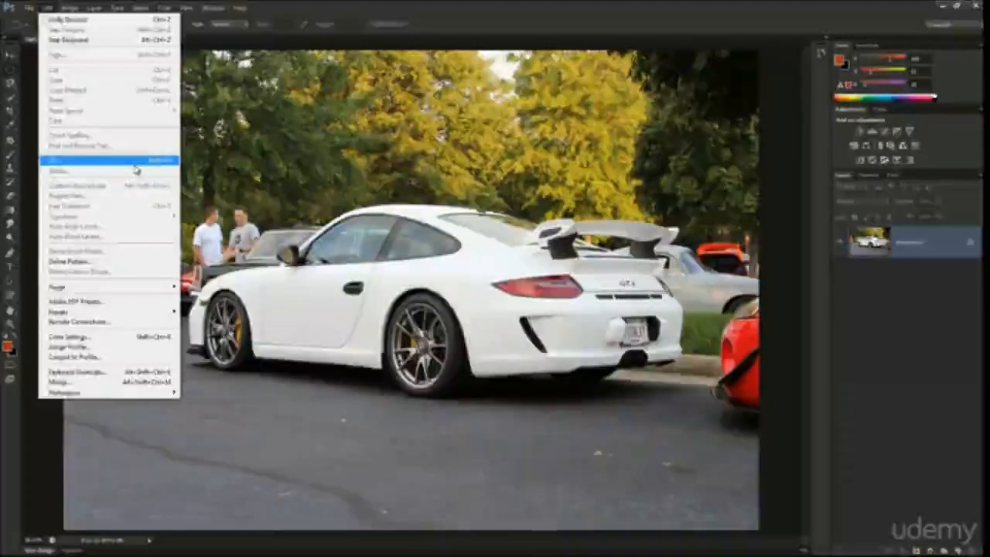
{"action": "left_click", "coordinate": [135, 164]}
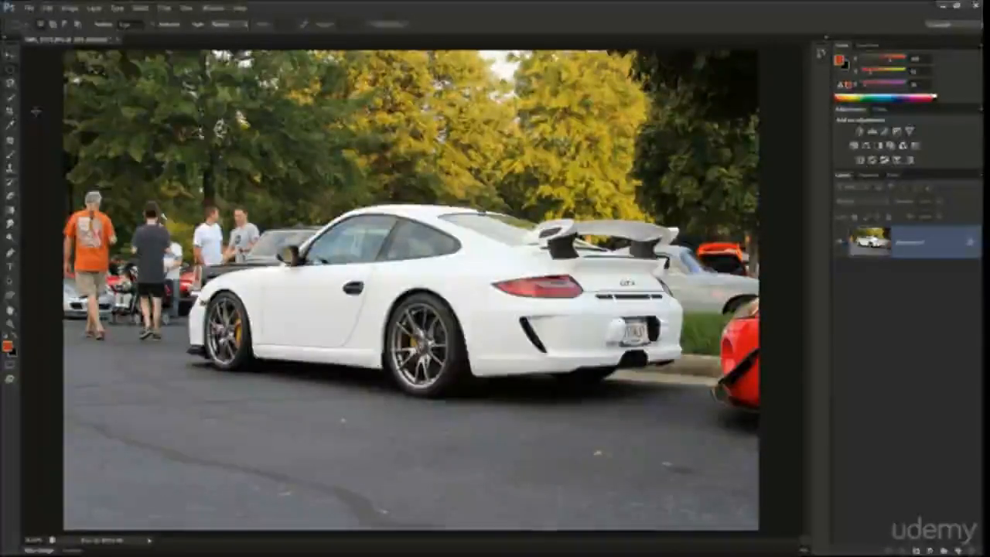
{"action": "left_click", "coordinate": [11, 84]}
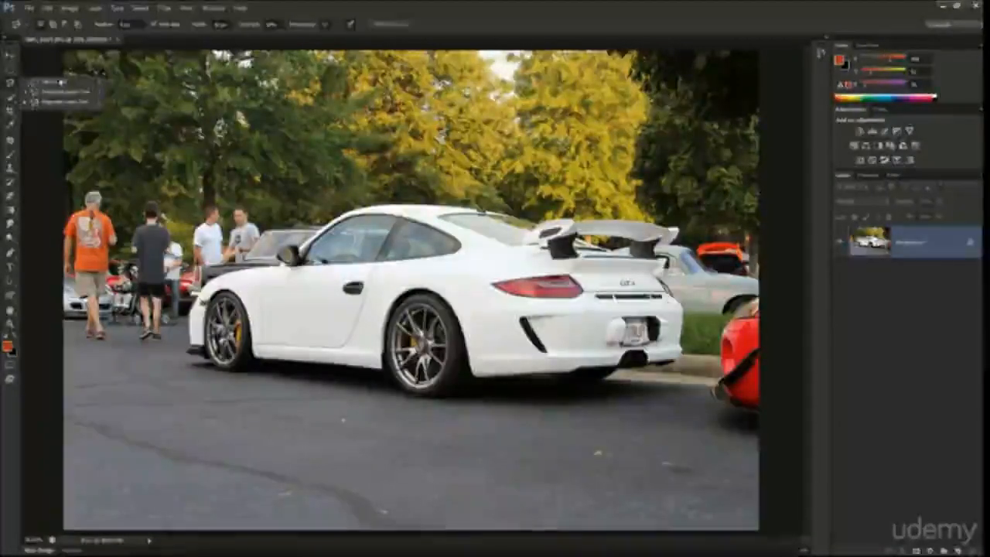
{"action": "left_click", "coordinate": [9, 99]}
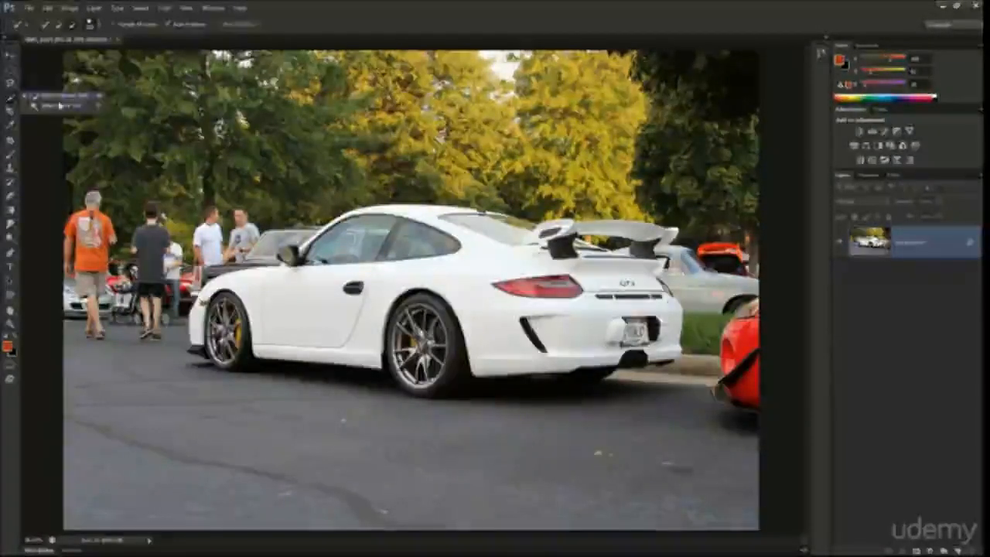
Try the Elliptical Marquee on the car photo with trial selections over the car's rear, rear wheel and door.
{"action": "left_click", "coordinate": [9, 68]}
{"action": "left_click", "coordinate": [54, 79]}
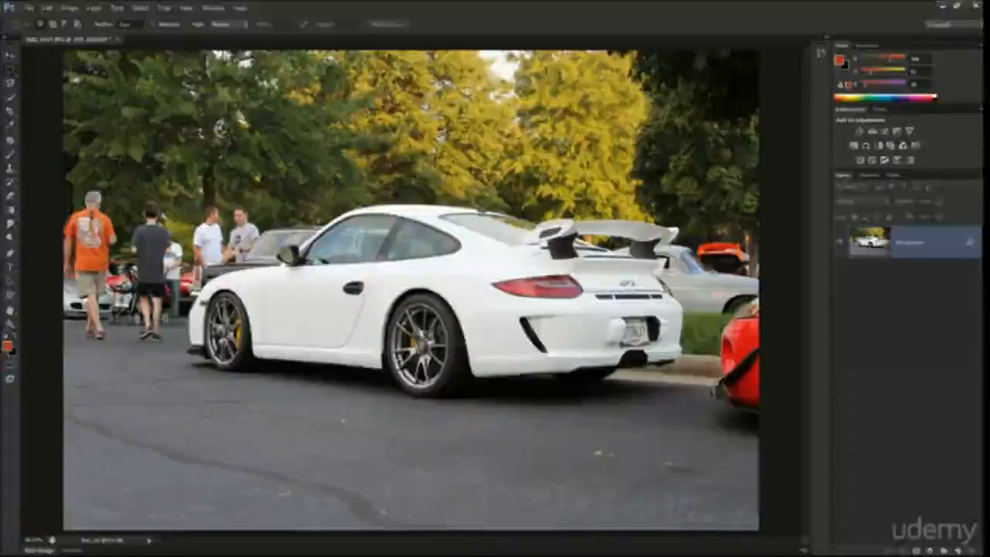
{"action": "left_click_drag", "start_coordinate": [318, 348], "coordinate": [332, 370]}
{"action": "left_click_drag", "start_coordinate": [498, 255], "coordinate": [615, 425]}
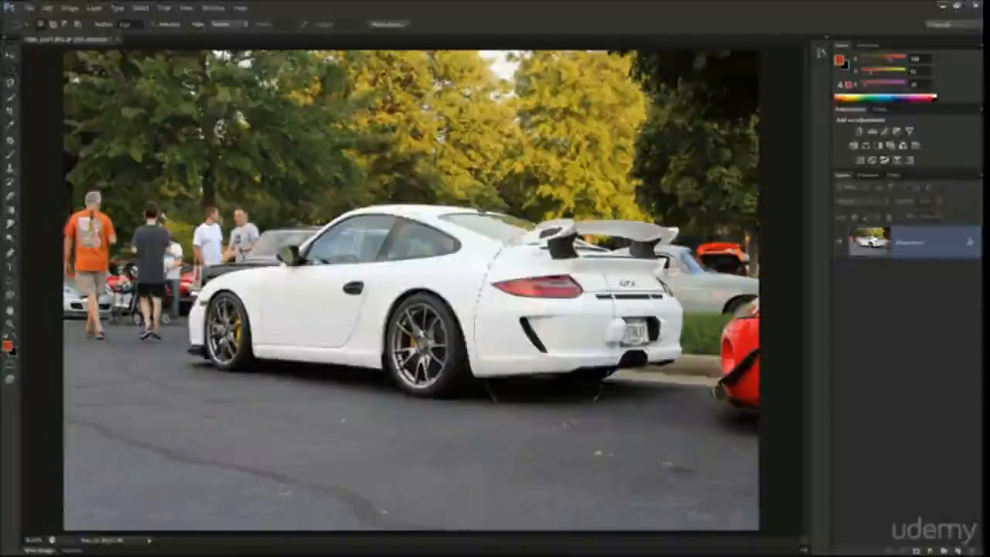
{"action": "left_click_drag", "start_coordinate": [398, 375], "coordinate": [501, 457]}
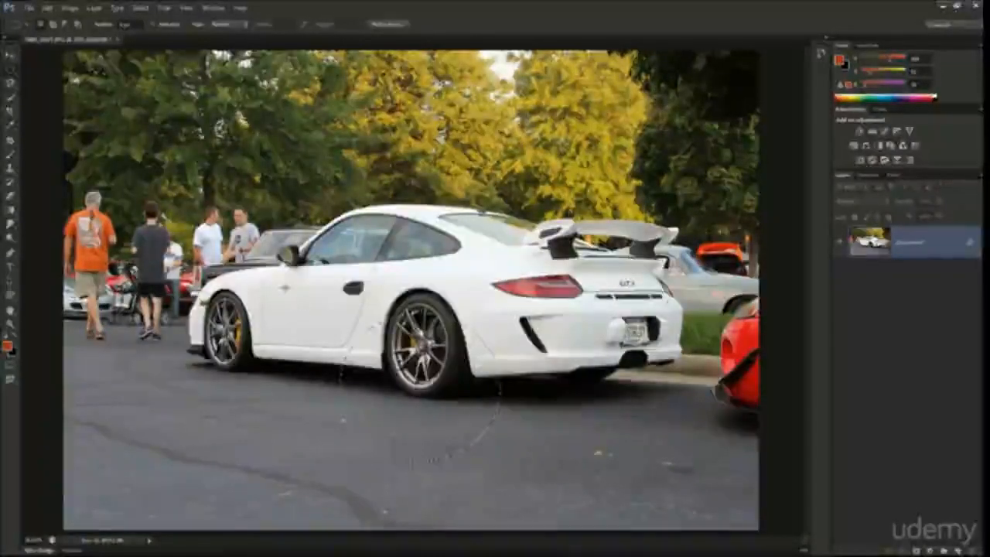
{"action": "left_click_drag", "start_coordinate": [283, 279], "coordinate": [339, 339]}
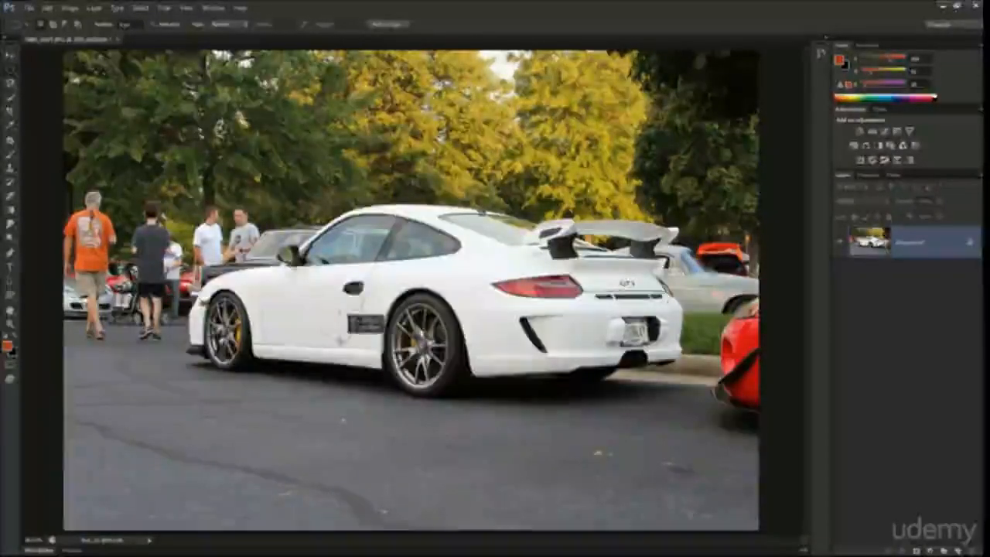
Create a new blank white document and draw a circular selection in the upper right part of its canvas.
{"action": "left_click", "coordinate": [29, 7]}
{"action": "left_click", "coordinate": [37, 19]}
{"action": "left_click", "coordinate": [462, 155]}
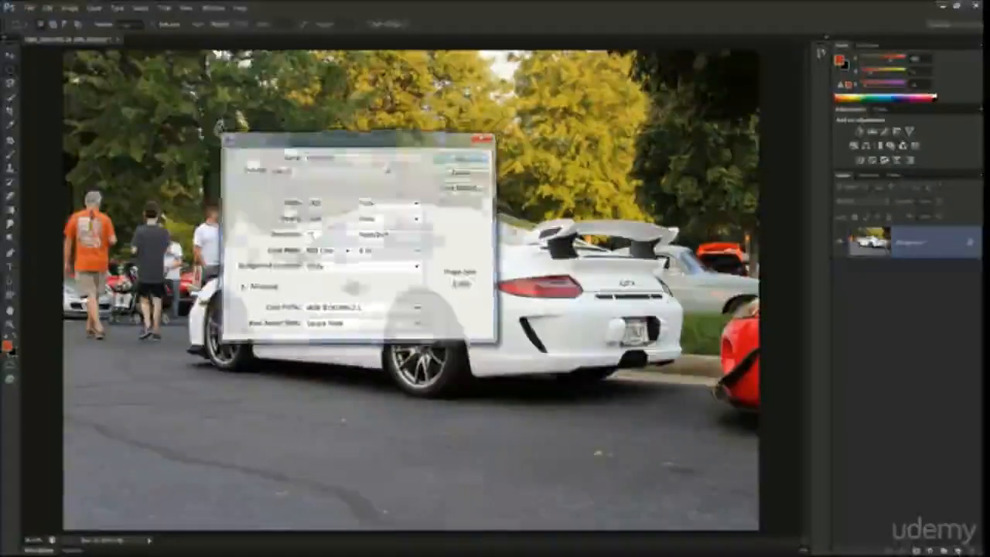
{"action": "left_click_drag", "start_coordinate": [104, 172], "coordinate": [400, 327]}
{"action": "left_click_drag", "start_coordinate": [464, 159], "coordinate": [621, 332]}
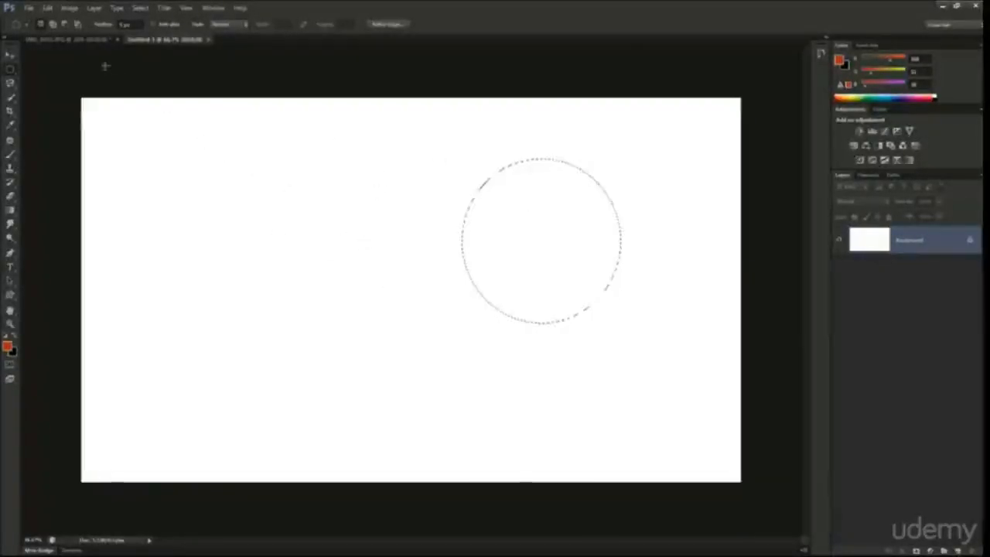
Draw a circular selection around the door handle in the car photo and deselect it.
{"action": "left_click", "coordinate": [89, 41]}
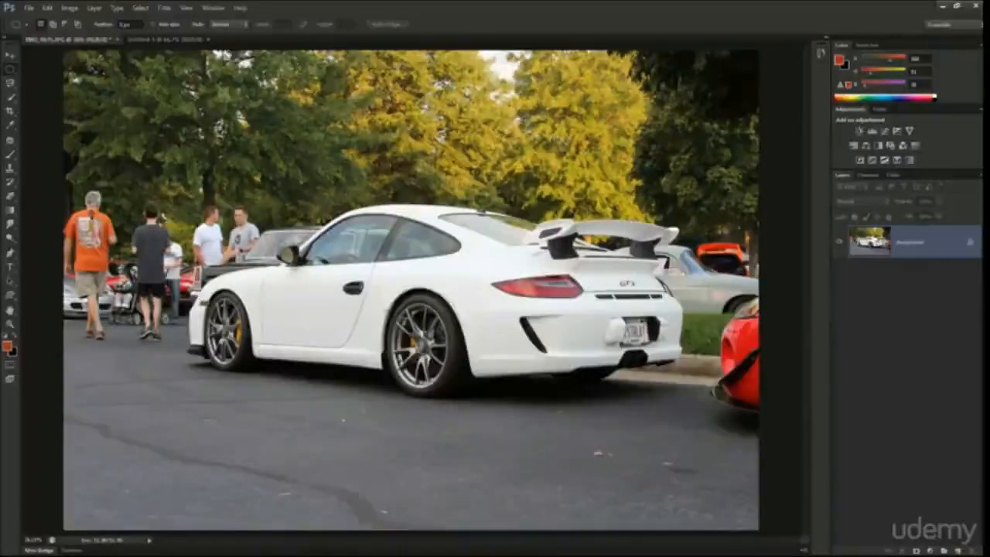
{"action": "key", "text": "ctrl+plus"}
{"action": "key", "text": "ctrl+plus"}
{"action": "key", "text": "ctrl+plus"}
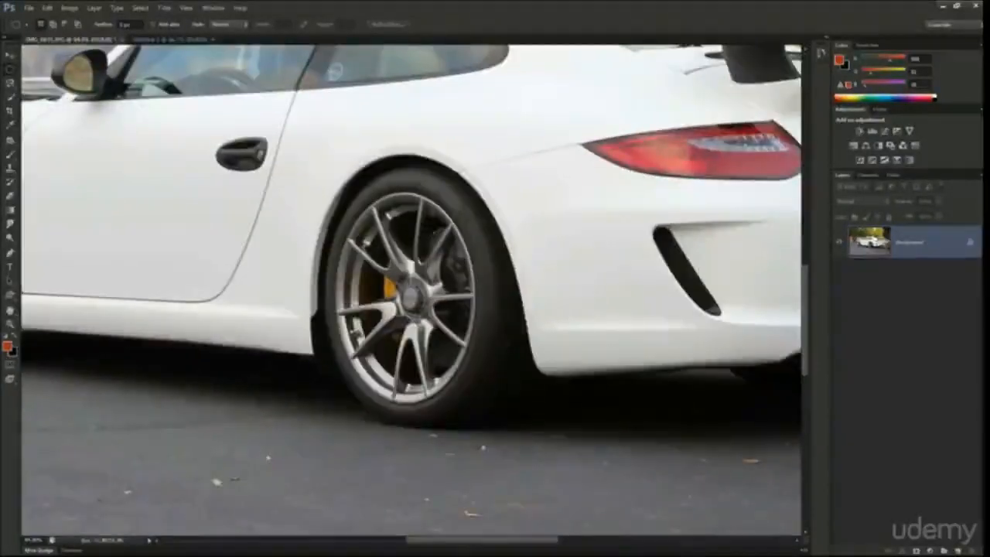
{"action": "left_click_drag", "start_coordinate": [196, 126], "coordinate": [301, 234]}
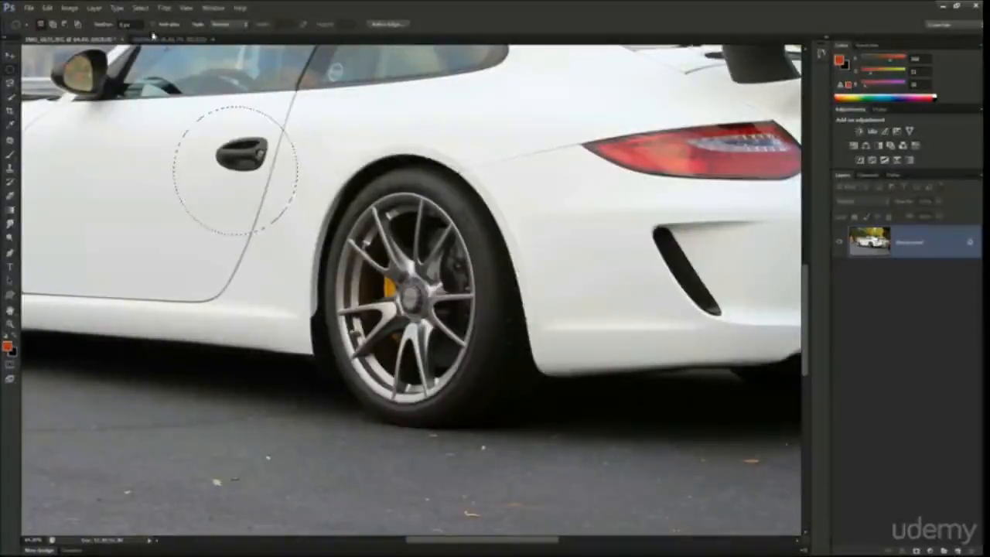
{"action": "left_click", "coordinate": [138, 133]}
{"action": "scroll", "coordinate": [199, 172], "scroll_direction": "down", "scroll_amount": 3}
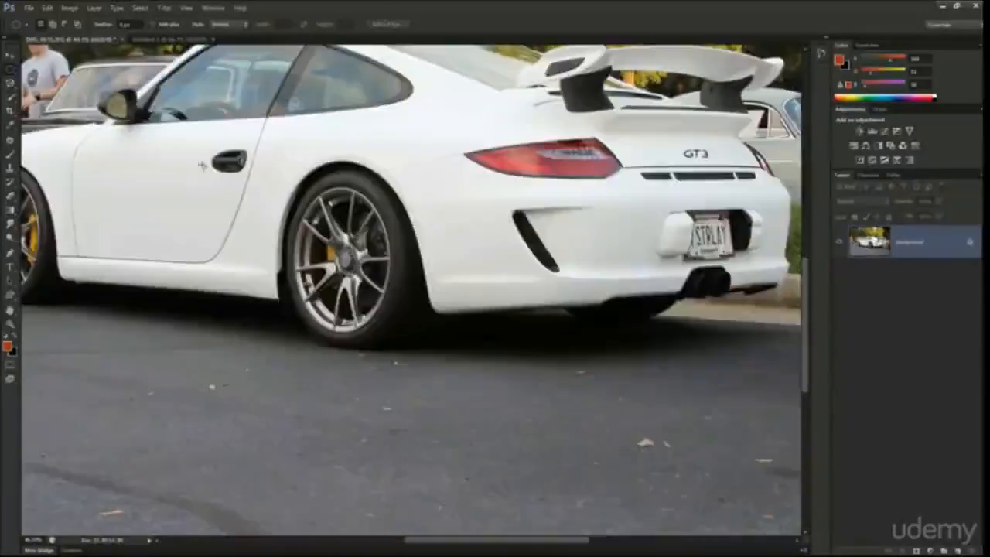
{"action": "left_click", "coordinate": [175, 40]}
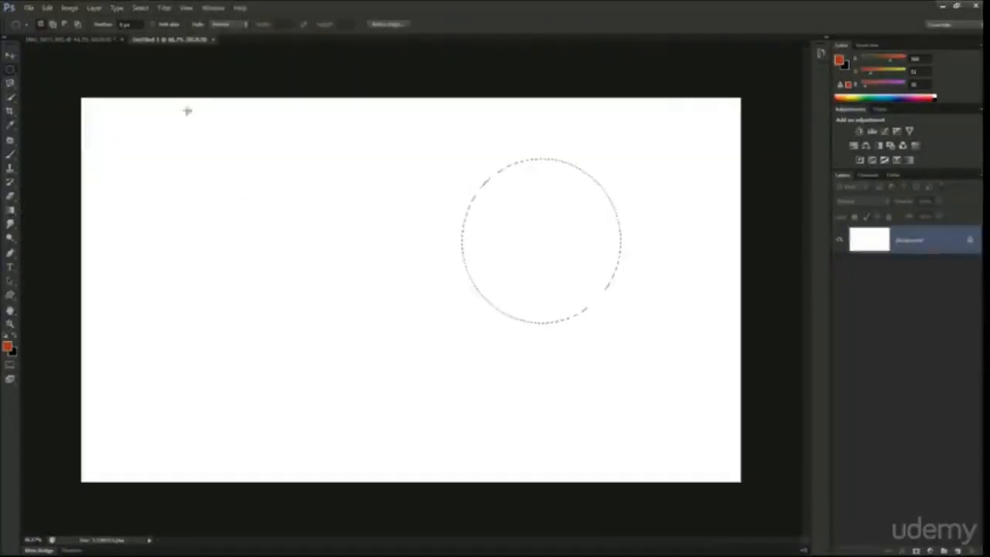
{"action": "left_click", "coordinate": [85, 40]}
{"action": "key", "text": "ctrl+0"}
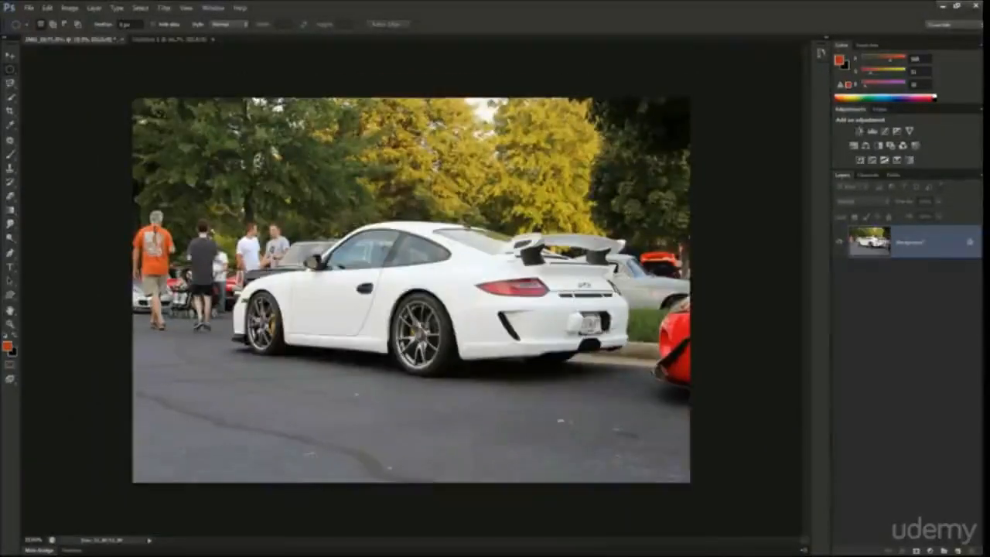
Replace the selection in the blank document with a large elliptical selection near the middle of the canvas.
{"action": "left_click", "coordinate": [169, 40]}
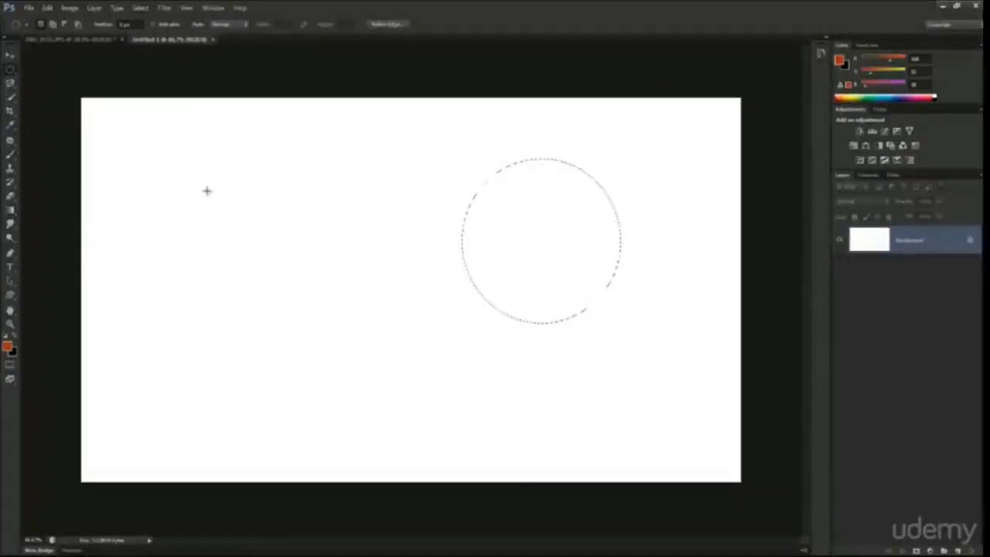
{"action": "key", "text": "ctrl+d"}
{"action": "left_click_drag", "start_coordinate": [265, 172], "coordinate": [555, 457]}
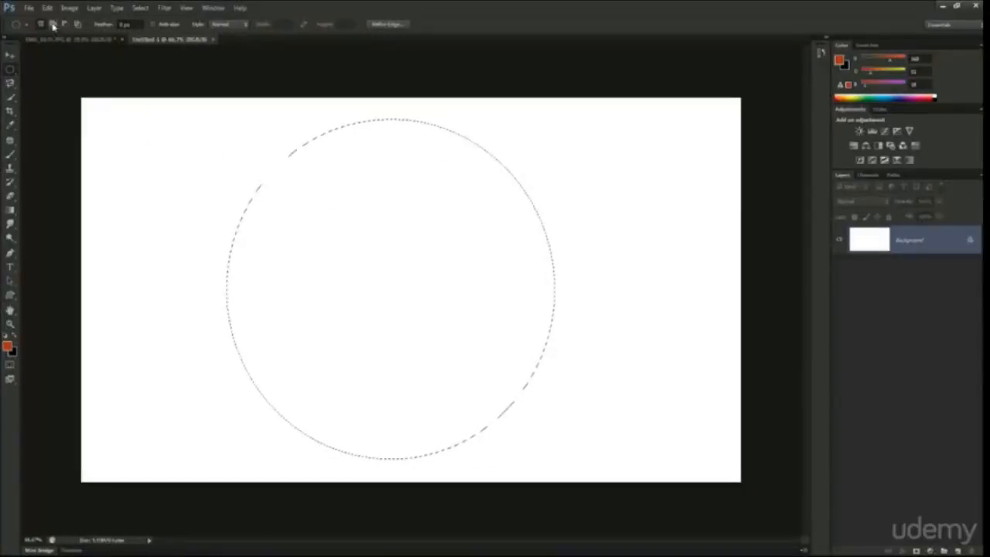
Add two small ellipses to the upper edge of the large selection as ears, using Add to Selection mode.
{"action": "left_click", "coordinate": [54, 26]}
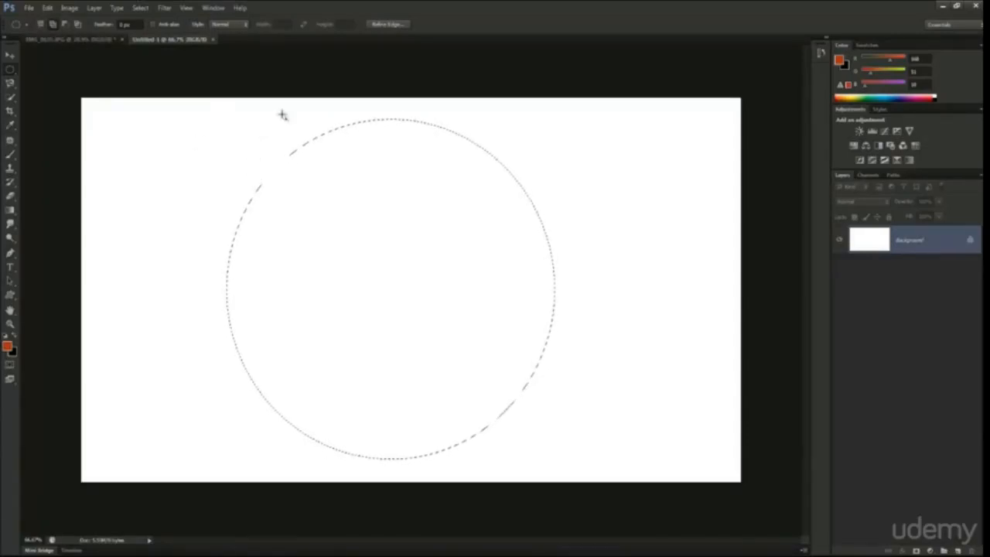
{"action": "left_click_drag", "start_coordinate": [310, 183], "coordinate": [317, 192]}
{"action": "left_click_drag", "start_coordinate": [475, 126], "coordinate": [509, 188]}
{"action": "key", "text": "space"}
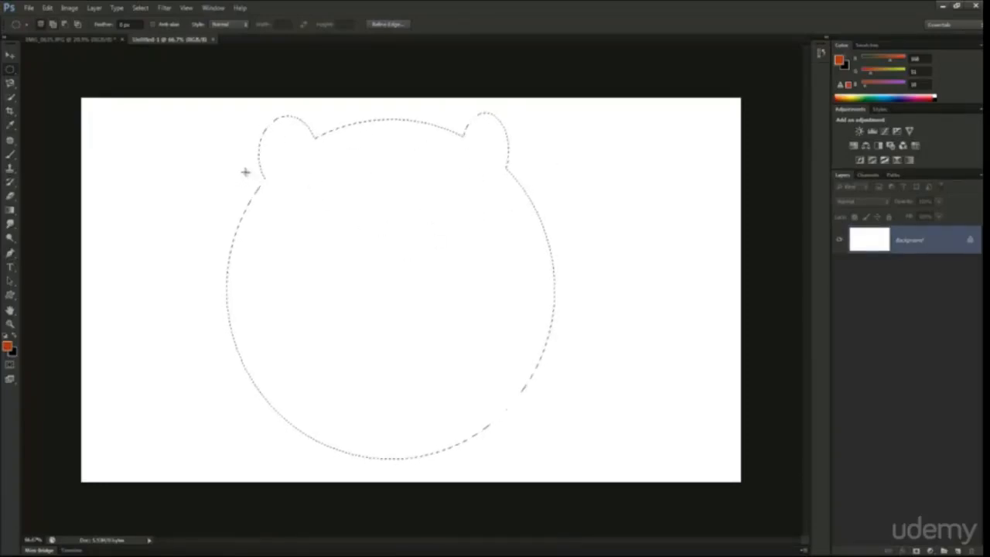
Subtract two small circles as eyes and a wide ellipse as a mouth from the head-shaped selection.
{"action": "left_click", "coordinate": [65, 26]}
{"action": "key", "text": "alt"}
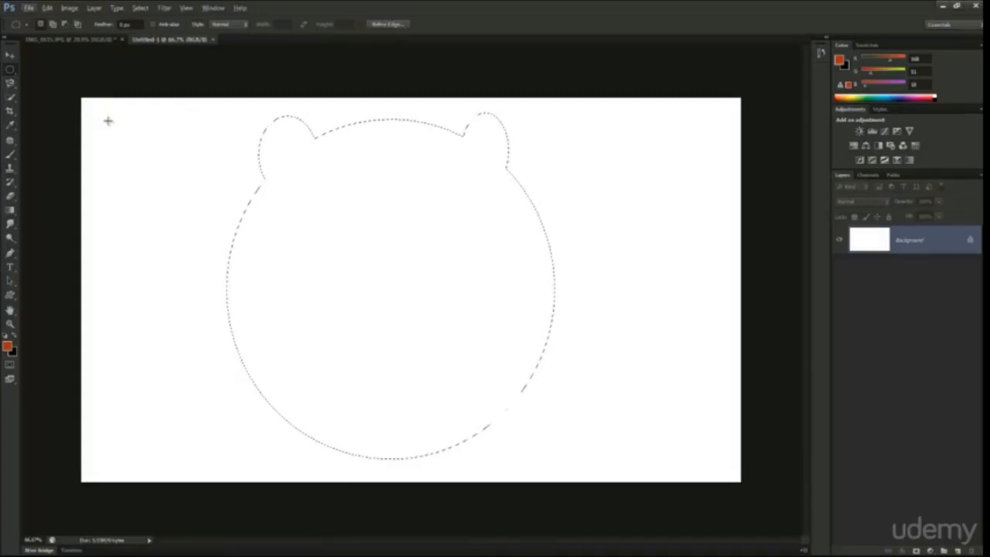
{"action": "left_click", "coordinate": [72, 39]}
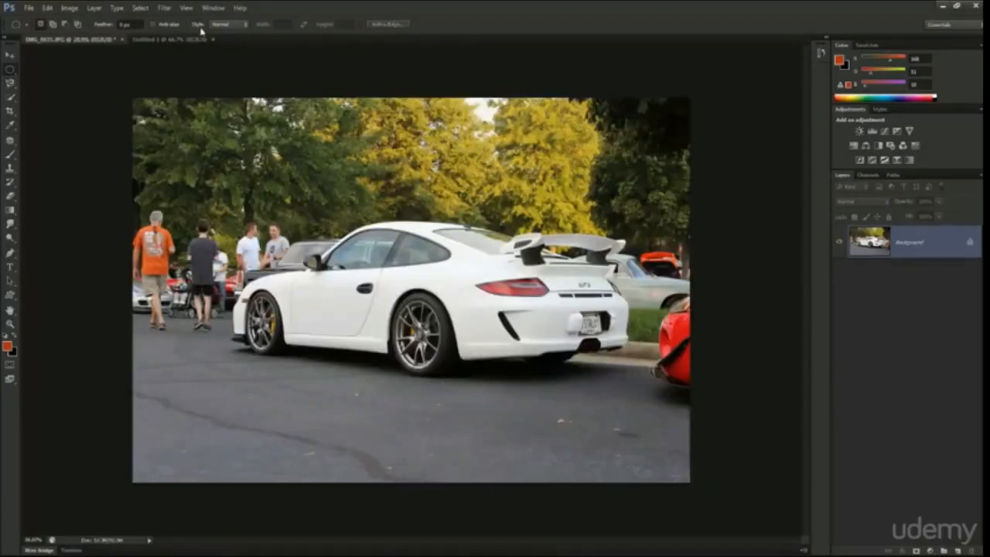
{"action": "left_click", "coordinate": [156, 40]}
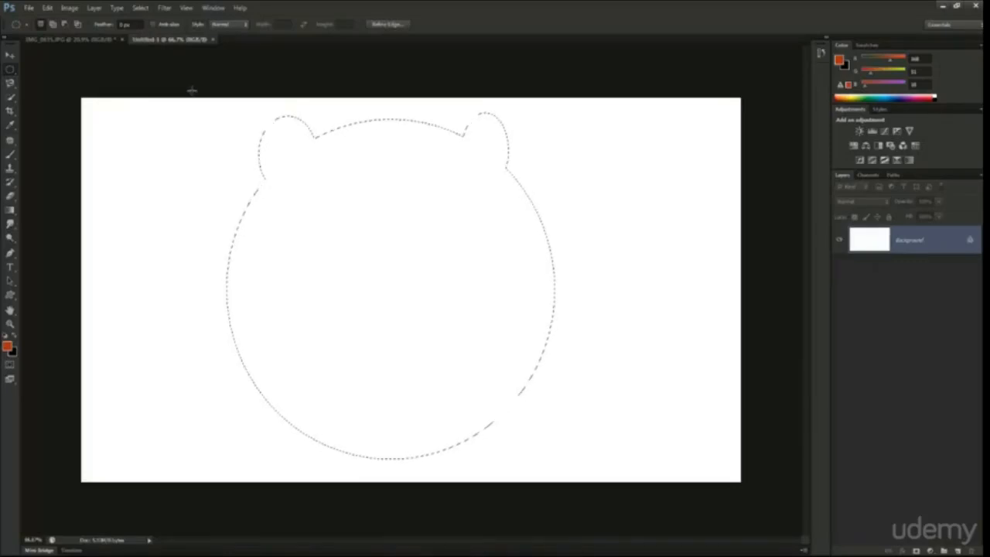
{"action": "key", "text": "alt"}
{"action": "left_click_drag", "start_coordinate": [302, 195], "coordinate": [366, 253]}
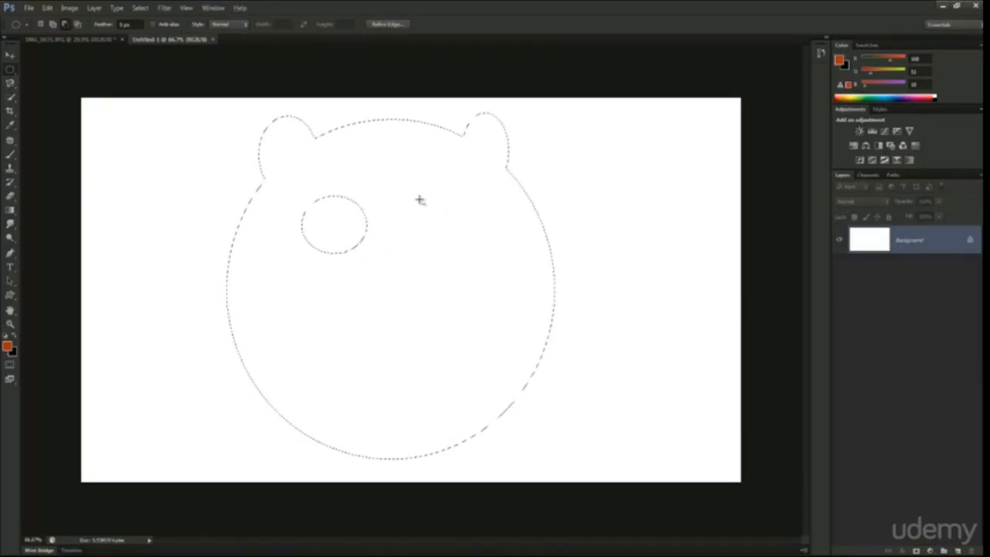
{"action": "left_click_drag", "start_coordinate": [418, 199], "coordinate": [473, 250]}
{"action": "left_click_drag", "start_coordinate": [313, 306], "coordinate": [477, 405]}
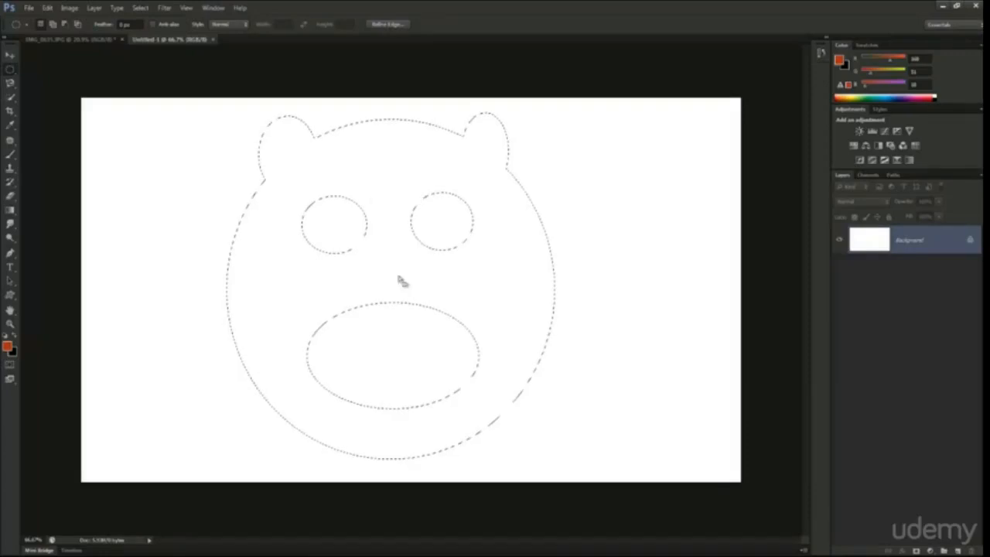
Replace the face with a new large elliptical selection and intersect it with a second ellipse overlapping its upper right side.
{"action": "left_click", "coordinate": [140, 136]}
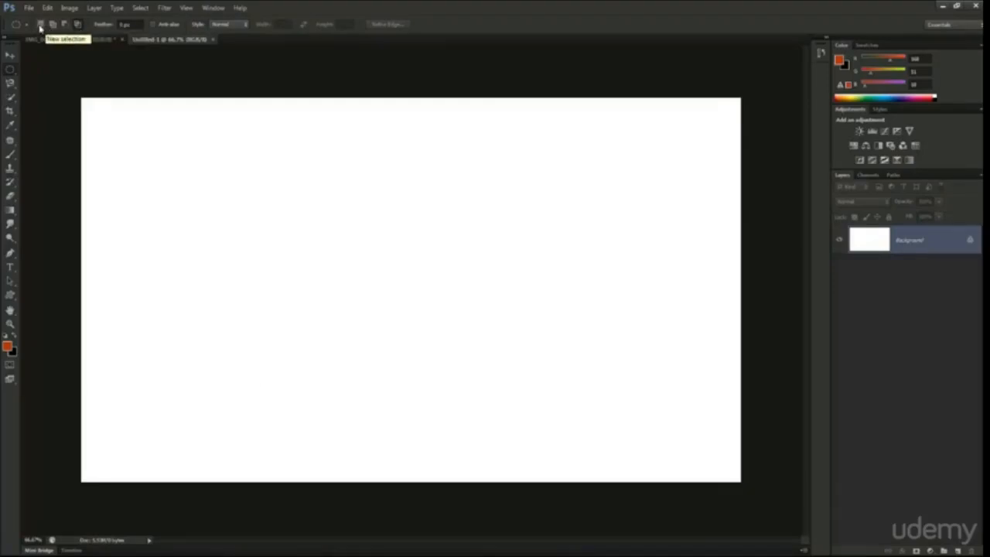
{"action": "left_click_drag", "start_coordinate": [197, 157], "coordinate": [453, 456]}
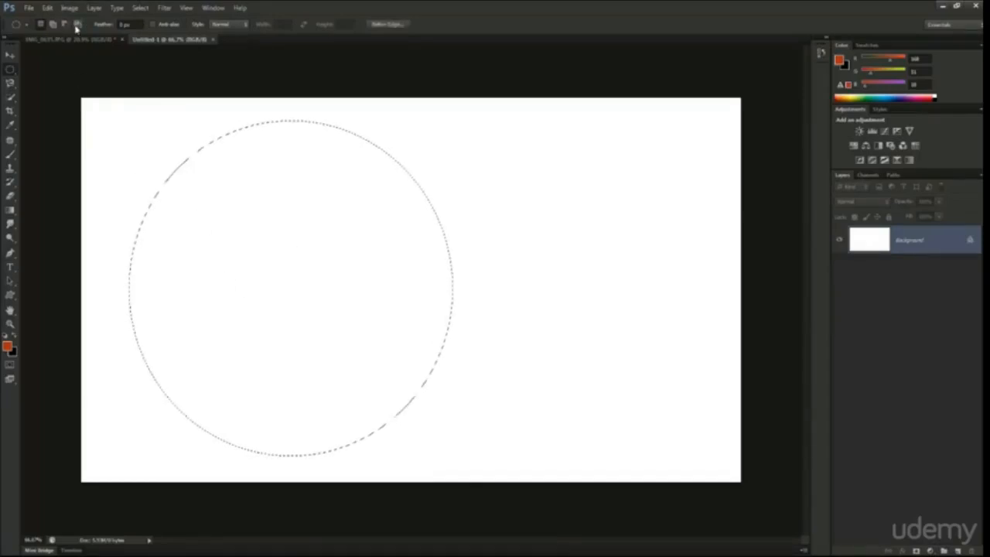
{"action": "left_click", "coordinate": [76, 25]}
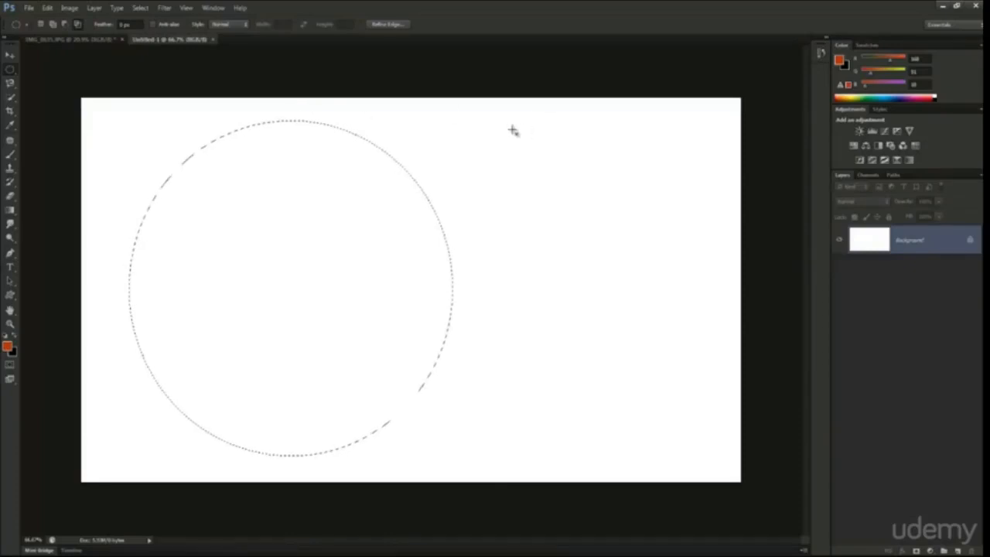
{"action": "left_click_drag", "start_coordinate": [513, 126], "coordinate": [384, 287]}
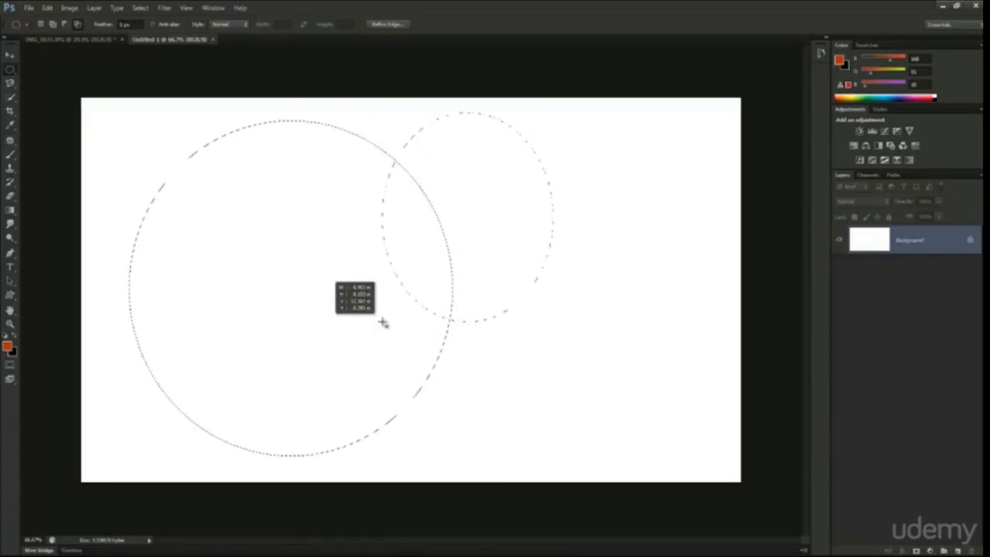
{"action": "left_click_drag", "start_coordinate": [383, 323], "coordinate": [313, 403]}
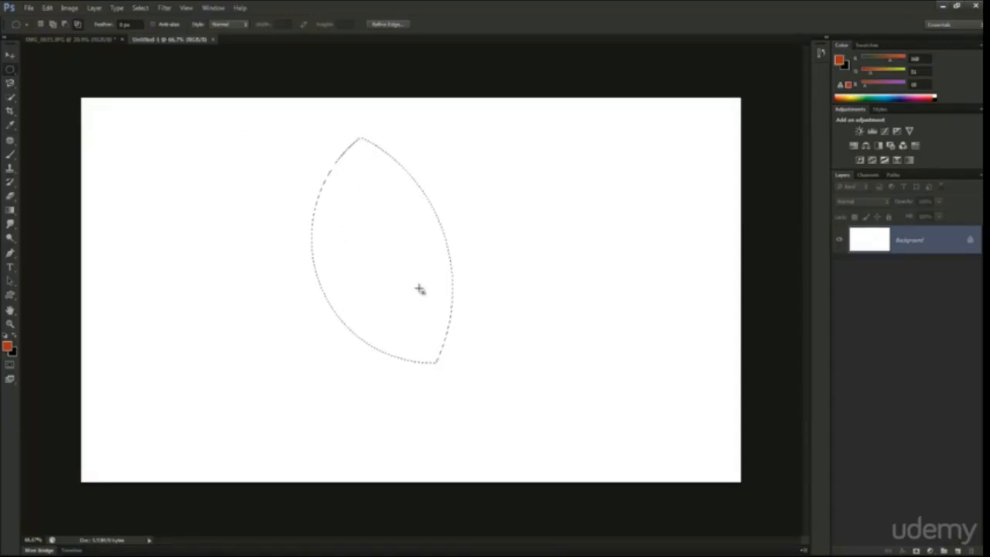
Deselect everything on the canvas and return the marquee to New Selection mode.
{"action": "key", "text": "ctrl+z"}
{"action": "key", "text": "ctrl+d"}
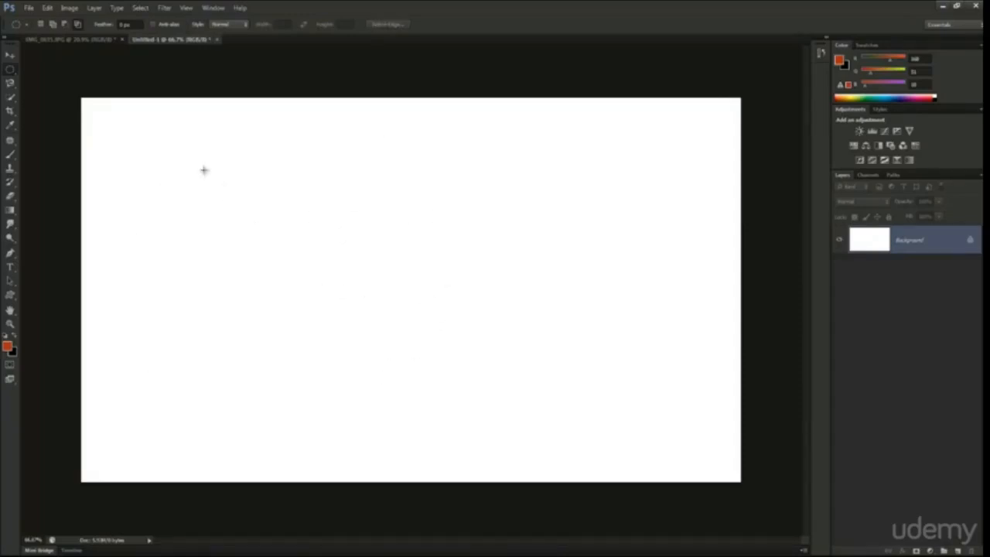
{"action": "left_click", "coordinate": [40, 26]}
{"action": "key", "text": "alt+Tab"}
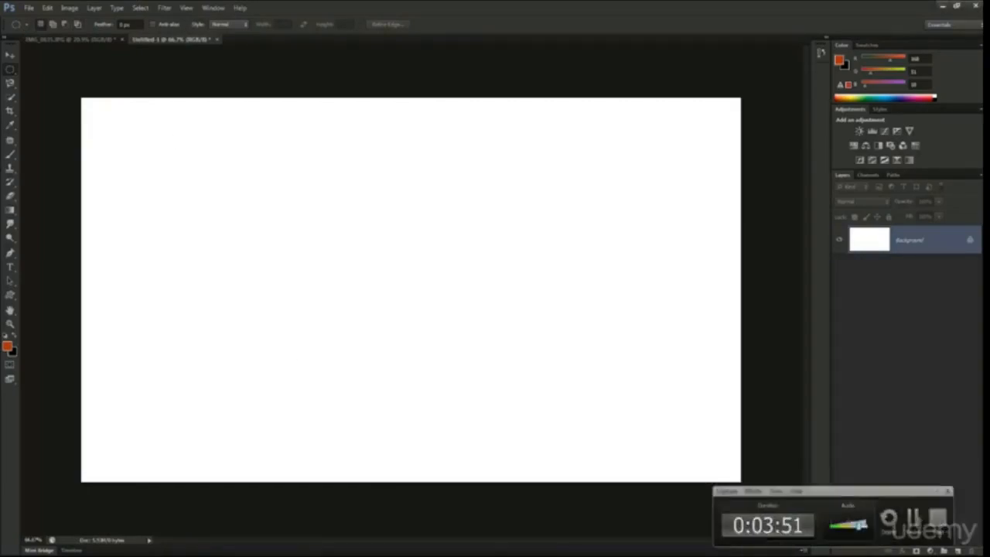
{"action": "left_click", "coordinate": [48, 7]}
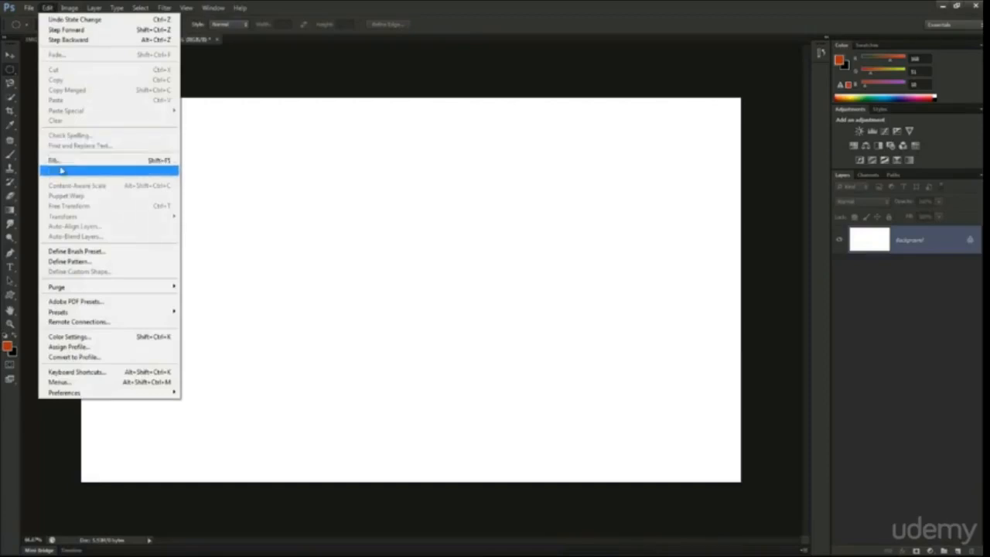
{"action": "left_click", "coordinate": [375, 159]}
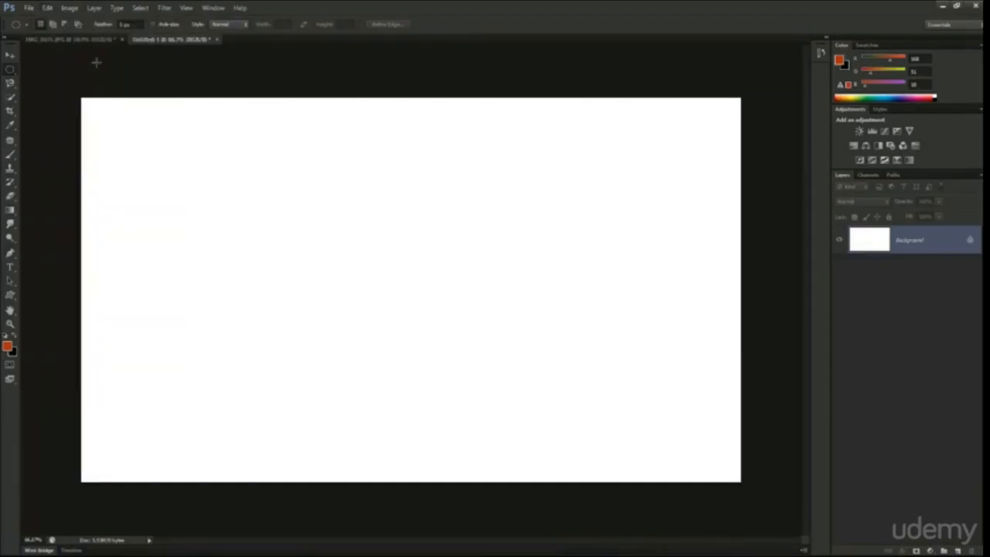
{"action": "left_click", "coordinate": [47, 8]}
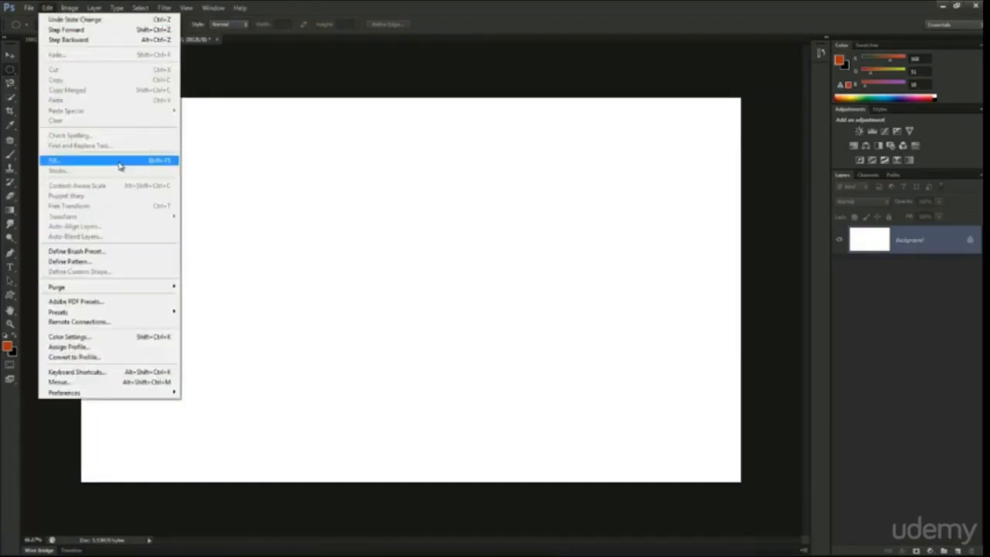
Create a new layer and draw a large, nearly circular elliptical selection in the middle of the canvas.
{"action": "left_click", "coordinate": [329, 182]}
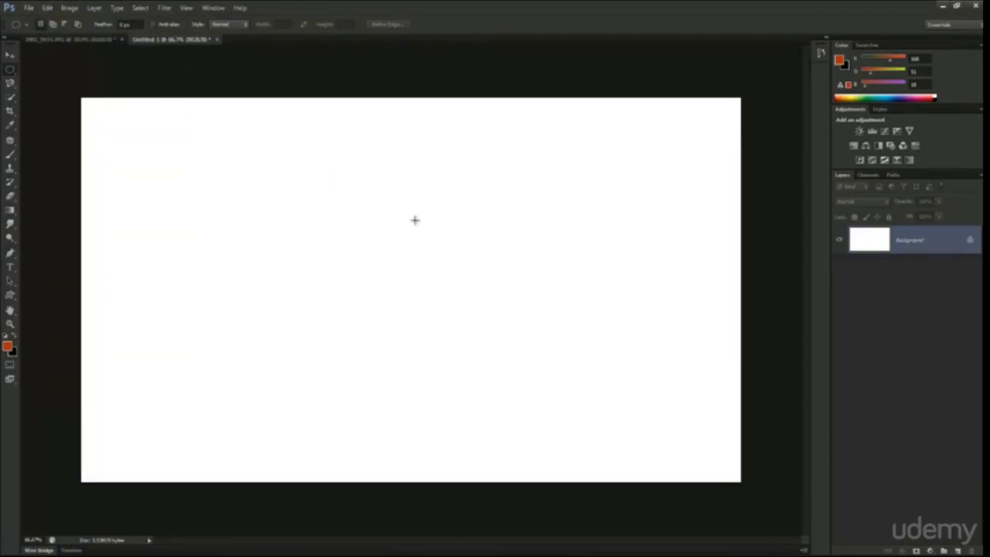
{"action": "left_click", "coordinate": [957, 550]}
{"action": "left_click_drag", "start_coordinate": [199, 142], "coordinate": [394, 335]}
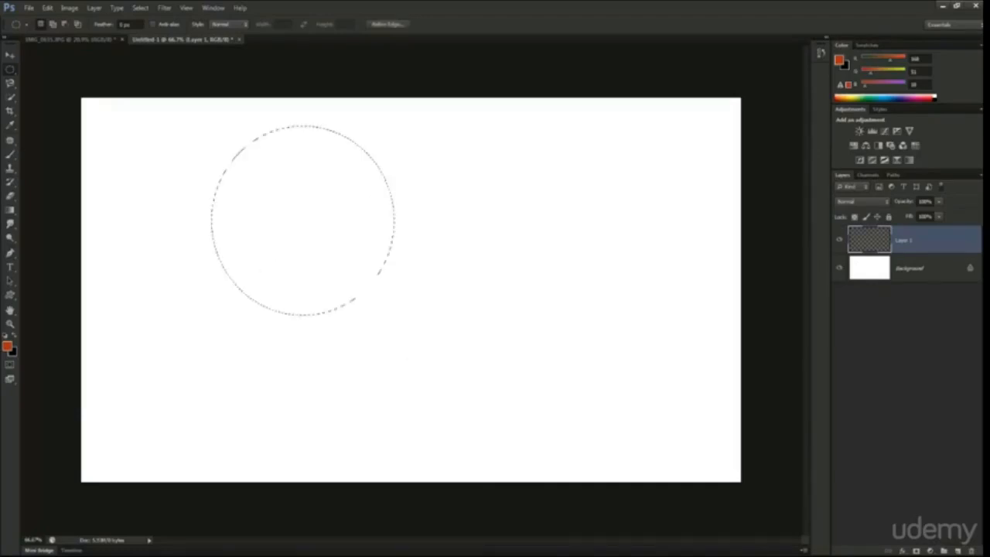
{"action": "right_click", "coordinate": [11, 71]}
{"action": "left_click", "coordinate": [42, 79]}
{"action": "left_click", "coordinate": [447, 265]}
{"action": "left_click_drag", "start_coordinate": [196, 147], "coordinate": [699, 454]}
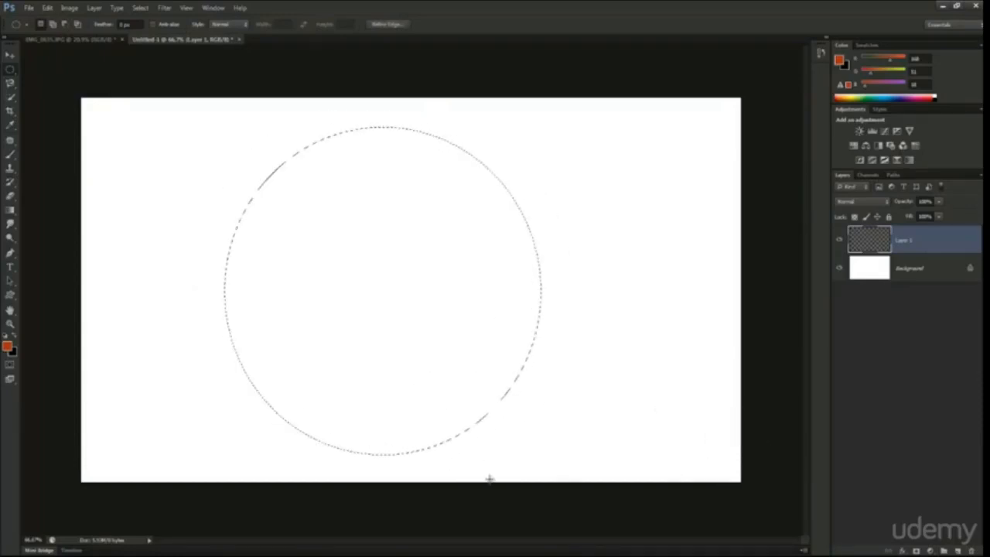
Fill the elliptical selection with the foreground color in Normal mode at 50% opacity.
{"action": "left_click", "coordinate": [48, 9]}
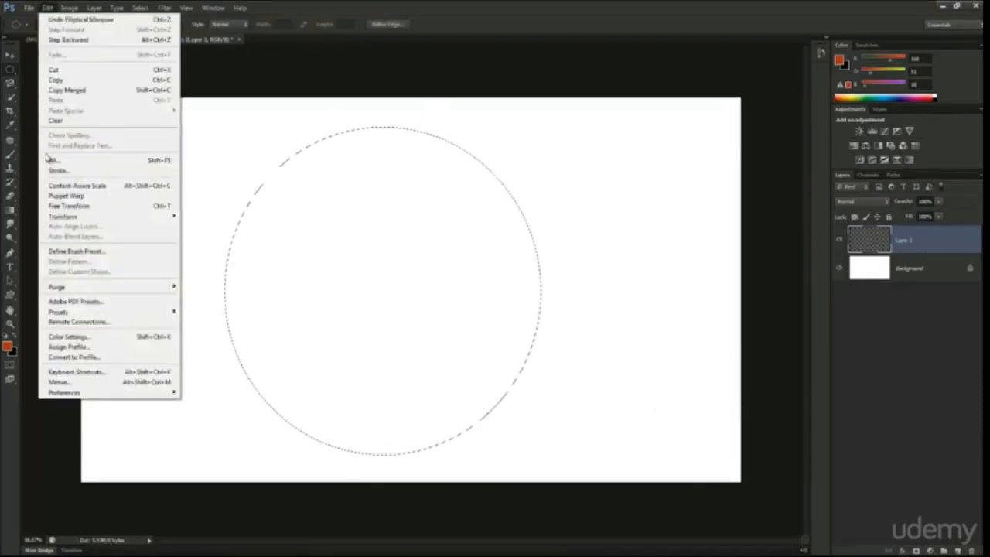
{"action": "left_click", "coordinate": [55, 160]}
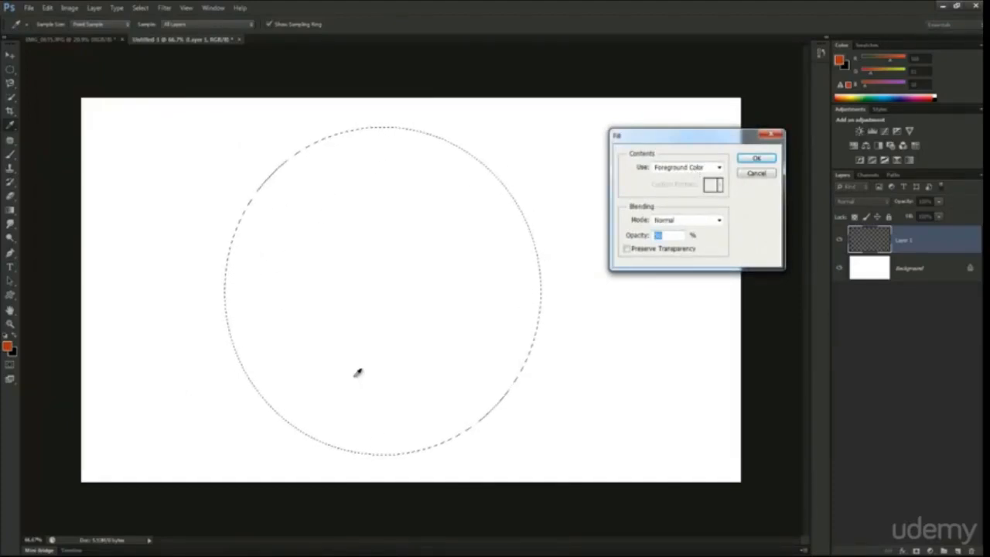
{"action": "left_click", "coordinate": [689, 168]}
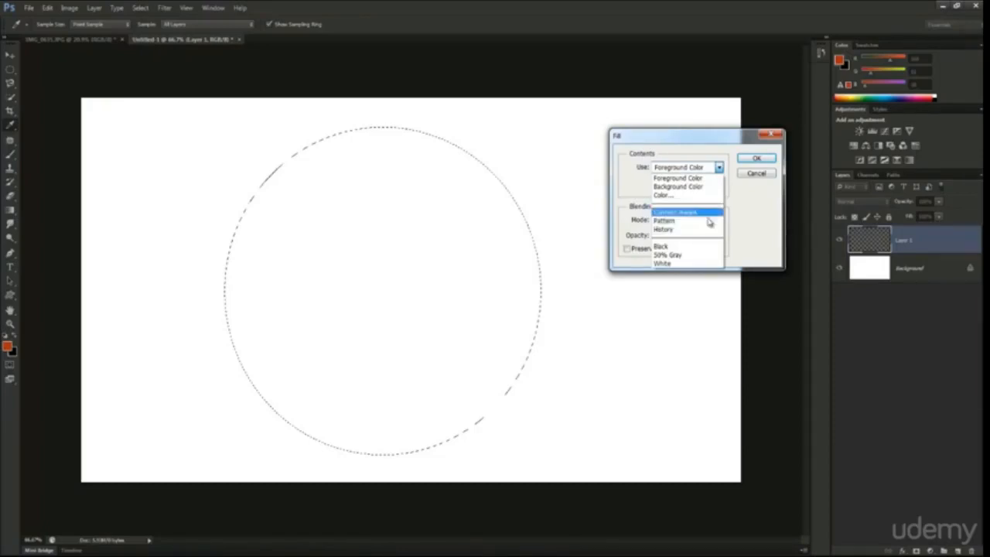
{"action": "left_click", "coordinate": [680, 179]}
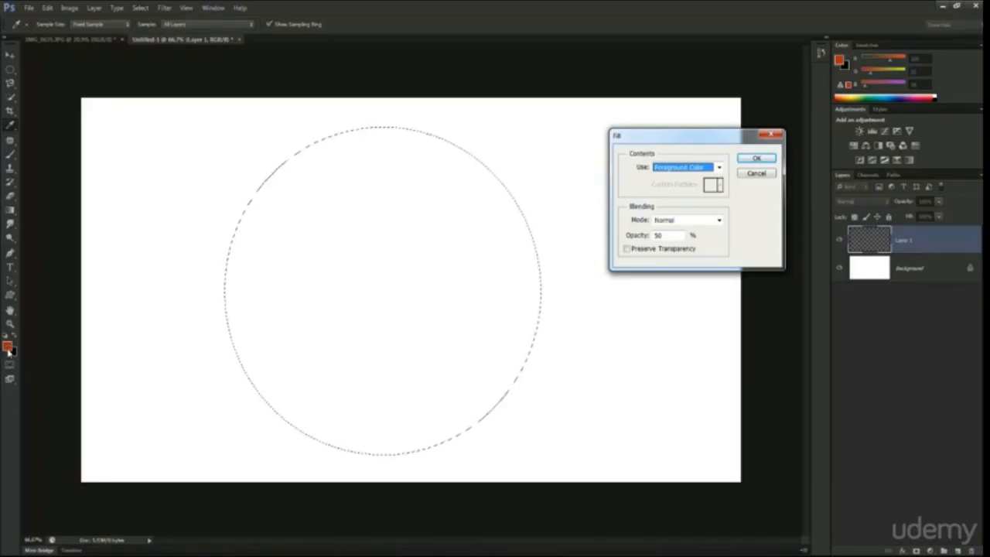
{"action": "double_click", "coordinate": [682, 234]}
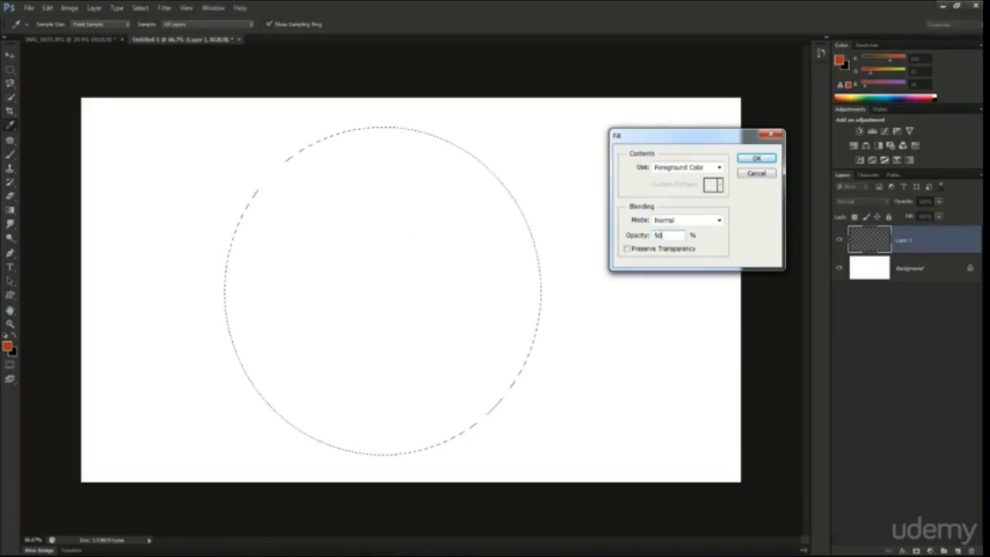
{"action": "left_click", "coordinate": [773, 161]}
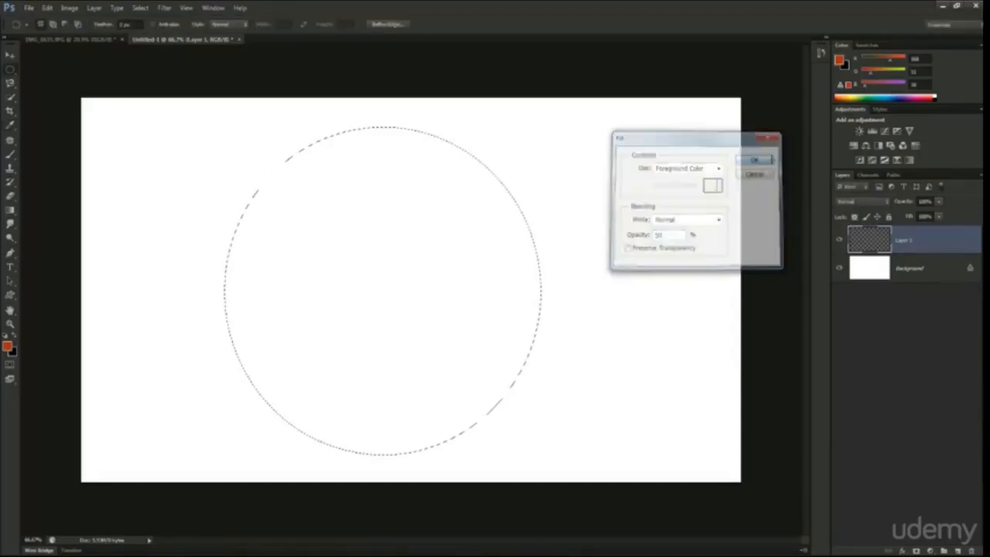
Move the filled circle slightly to the right and up, and clear its selection.
{"action": "left_click", "coordinate": [9, 57]}
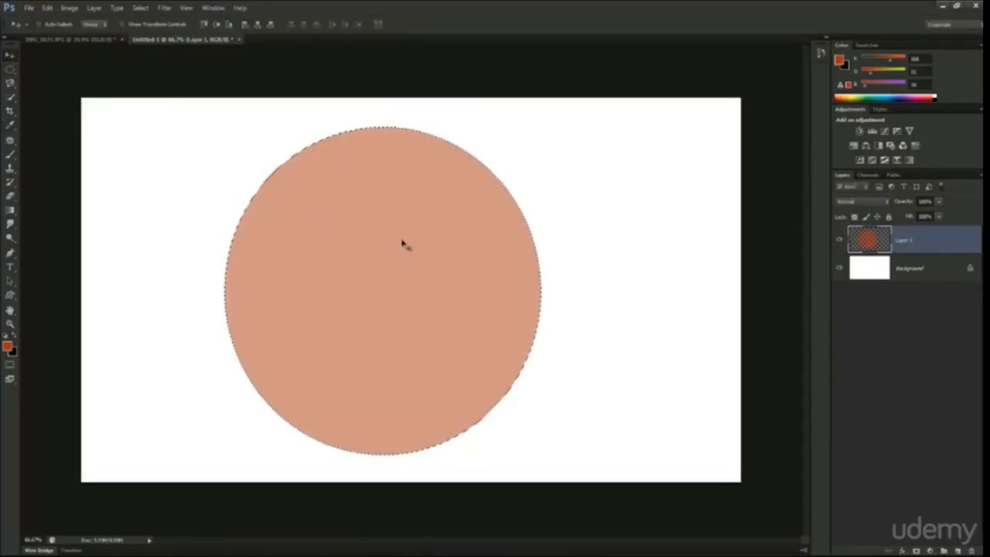
{"action": "mouse_move", "coordinate": [413, 258]}
{"action": "left_mouse_down"}
{"action": "mouse_move", "coordinate": [455, 248]}
{"action": "mouse_move", "coordinate": [441, 238]}
{"action": "mouse_move", "coordinate": [420, 256]}
{"action": "left_mouse_up"}
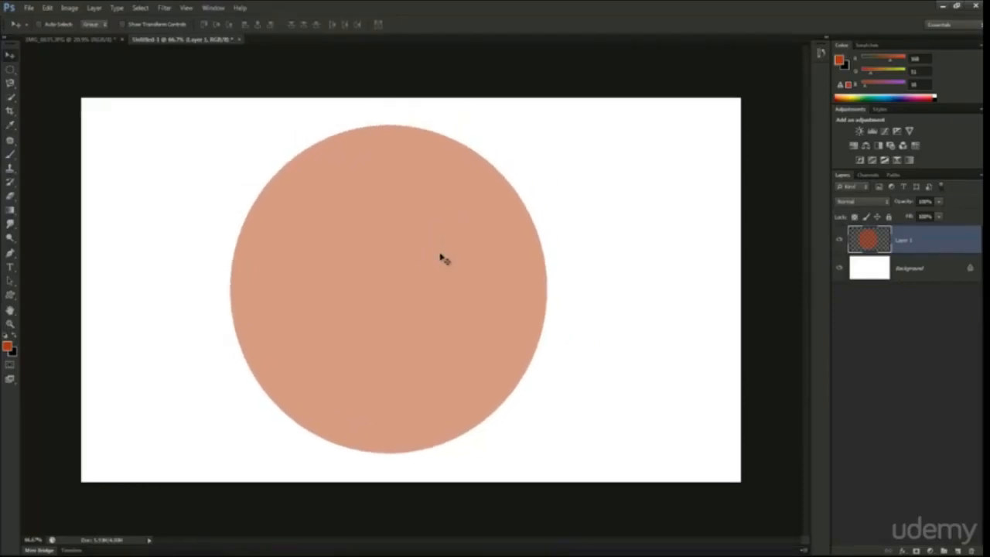
{"action": "key", "text": "ctrl+t"}
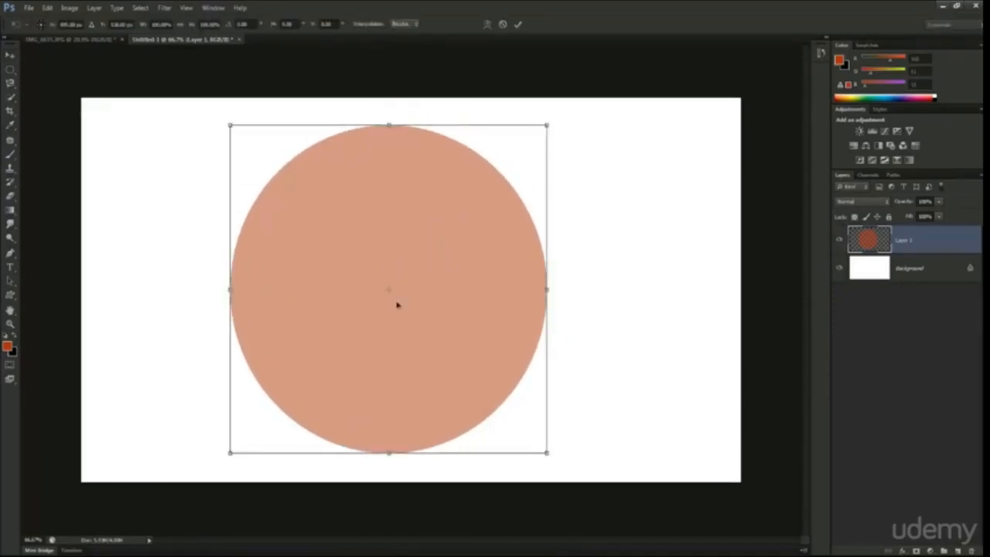
{"action": "key", "text": "Return"}
Add the text "tjstyle" in Palace Script MT, enlarge it to span most of the circle and center it there.
{"action": "key", "text": "r"}
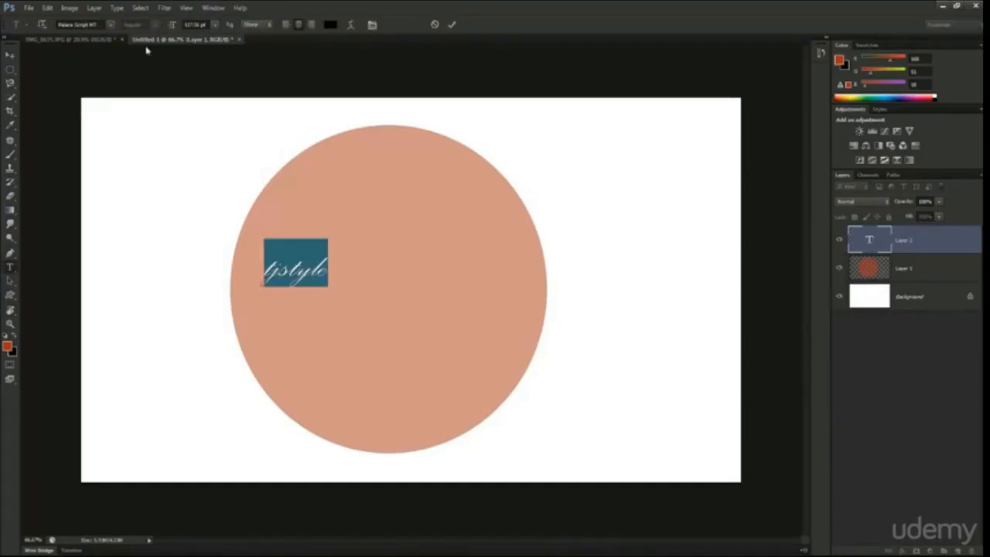
{"action": "left_click_drag", "start_coordinate": [174, 27], "coordinate": [327, 31]}
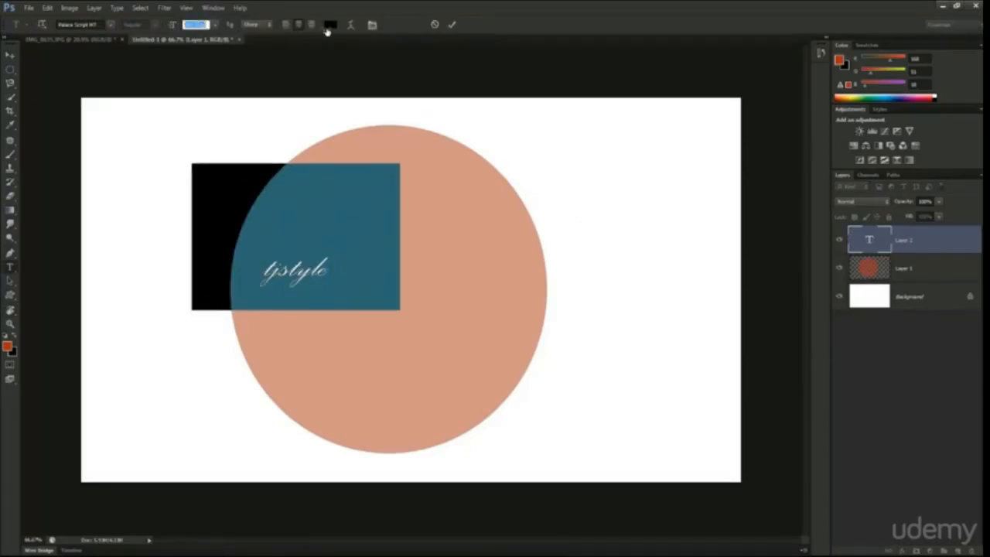
{"action": "left_click", "coordinate": [10, 57]}
{"action": "left_click_drag", "start_coordinate": [367, 246], "coordinate": [455, 286]}
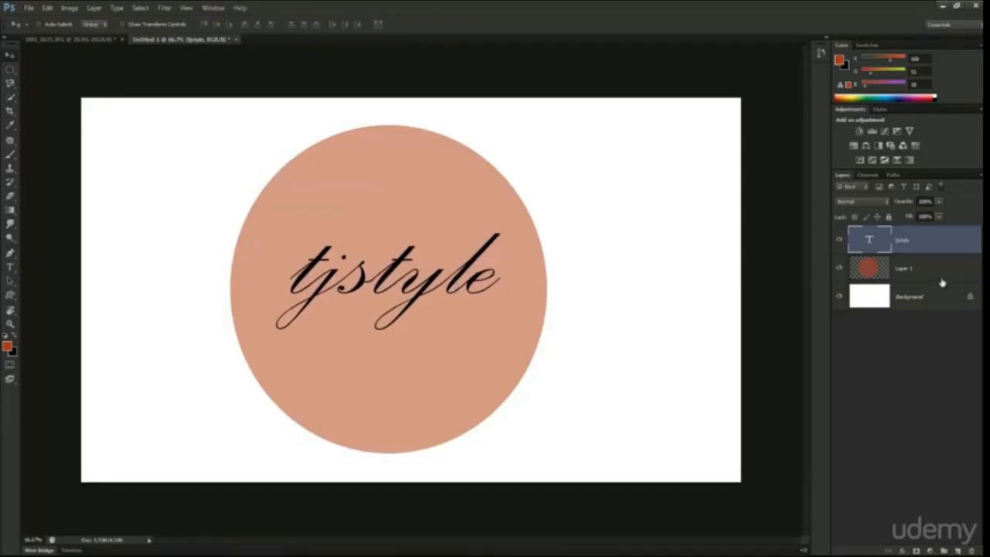
Place the text layer beneath the circle layer and shift the text slightly upward.
{"action": "left_click_drag", "start_coordinate": [909, 242], "coordinate": [909, 276]}
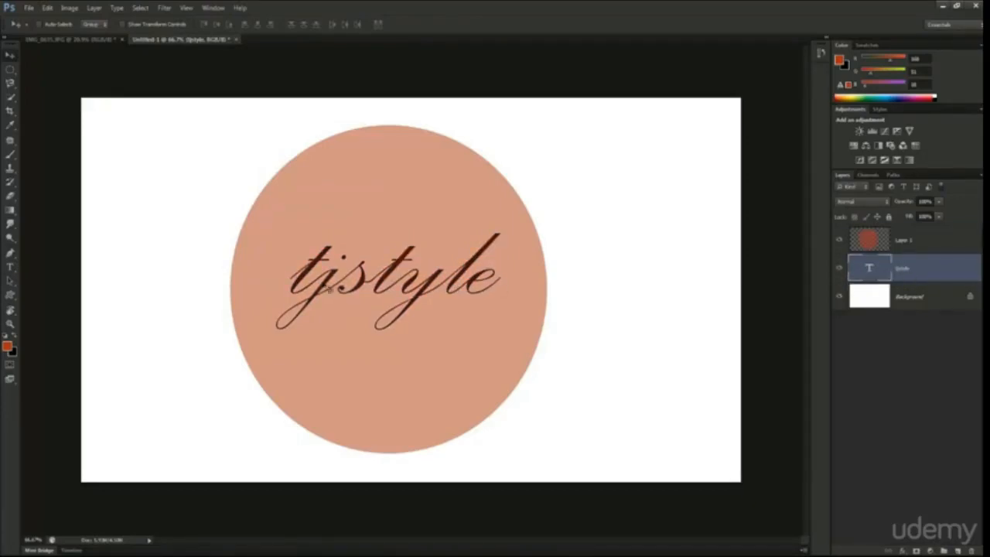
{"action": "mouse_move", "coordinate": [404, 230]}
{"action": "left_mouse_down"}
{"action": "mouse_move", "coordinate": [407, 238]}
{"action": "mouse_move", "coordinate": [313, 239]}
{"action": "mouse_move", "coordinate": [390, 241]}
{"action": "mouse_move", "coordinate": [421, 227]}
{"action": "left_mouse_up"}
Turn the circle layer's visibility off and on, and delete the layer.
{"action": "left_click", "coordinate": [871, 245]}
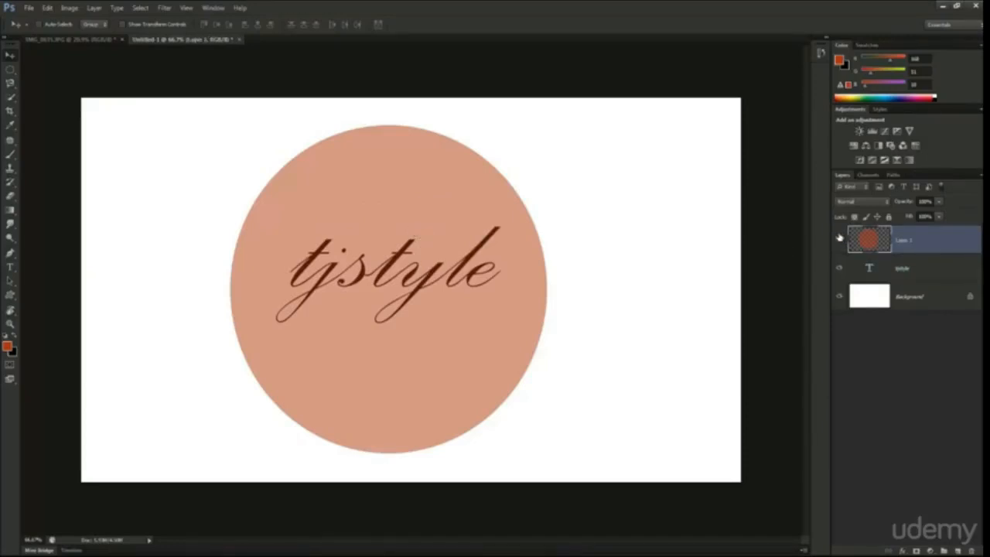
{"action": "left_click", "coordinate": [839, 239]}
{"action": "left_click", "coordinate": [839, 239]}
{"action": "left_click_drag", "start_coordinate": [879, 245], "coordinate": [972, 551]}
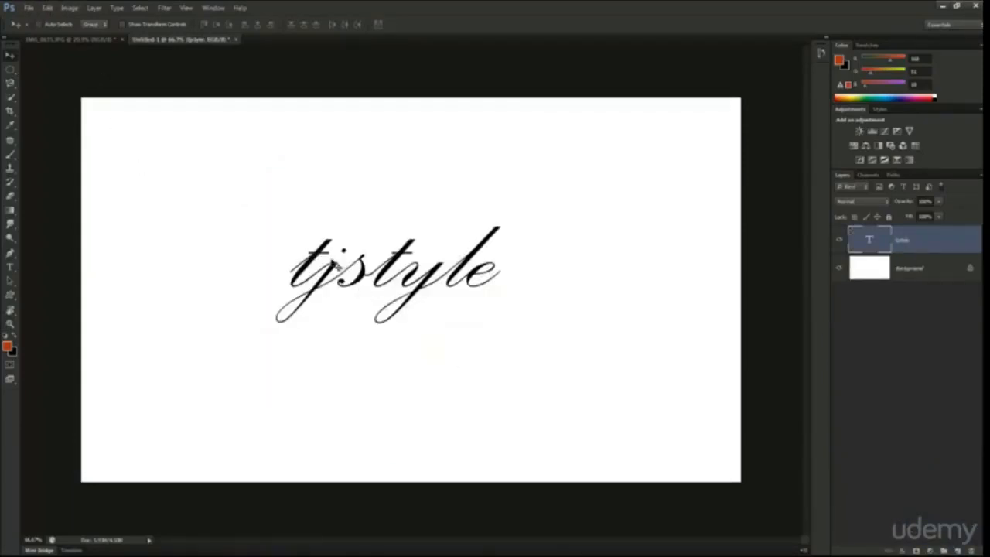
Draw a large elliptical selection around the text and add a new empty layer above the text layer.
{"action": "key", "text": "m"}
{"action": "left_click_drag", "start_coordinate": [241, 166], "coordinate": [698, 440]}
{"action": "left_click", "coordinate": [51, 9]}
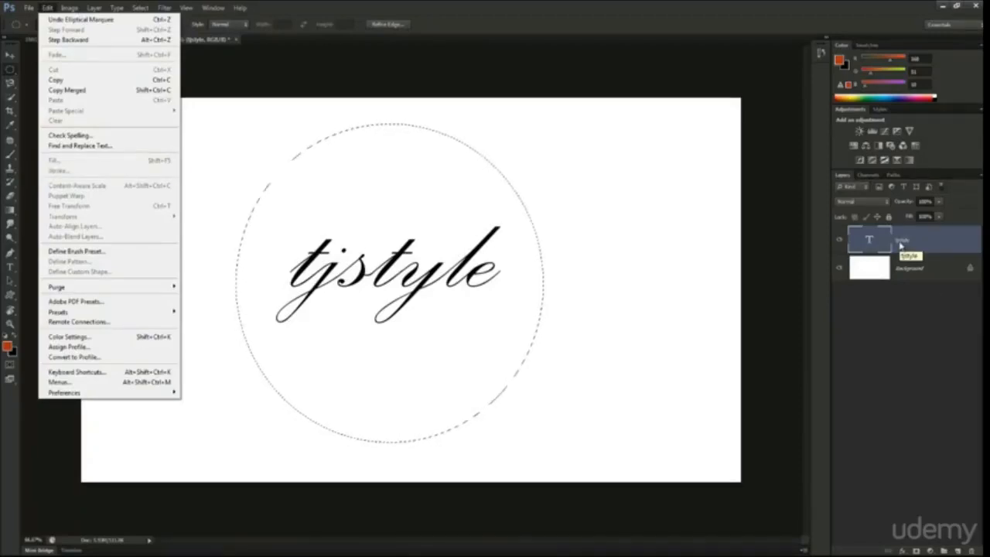
{"action": "left_click", "coordinate": [904, 351]}
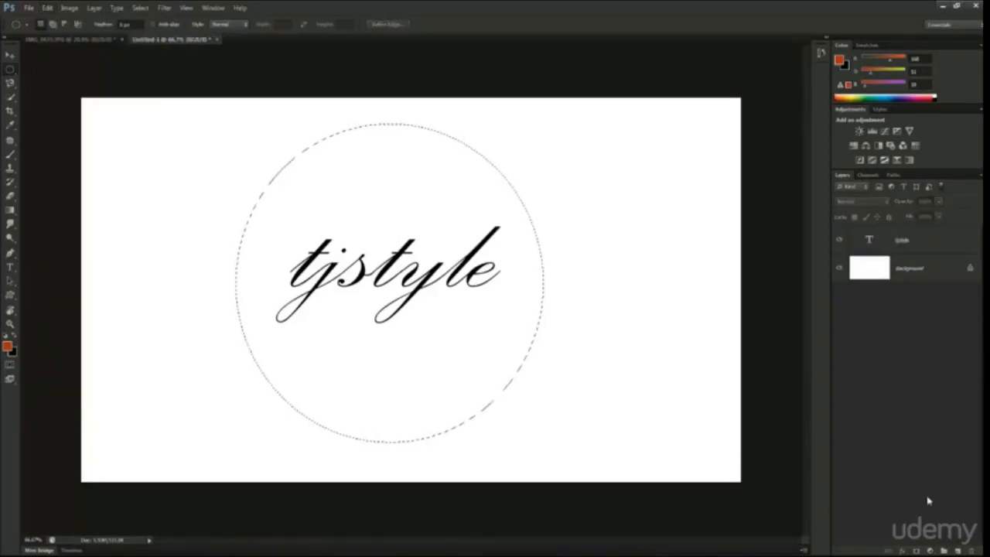
{"action": "left_click", "coordinate": [958, 550]}
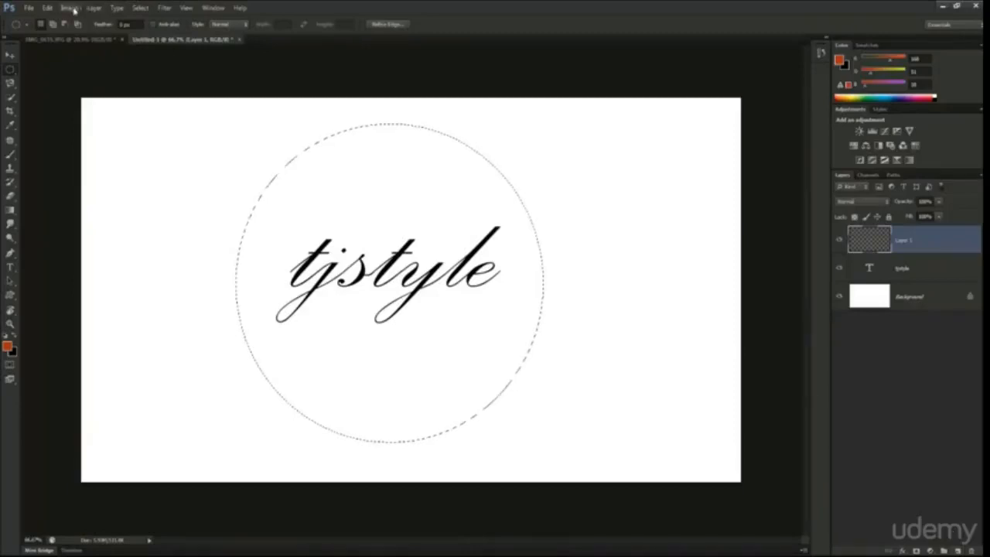
Fill the elliptical selection with light blue (#7ed7f8) at 50% opacity and deselect it.
{"action": "left_click", "coordinate": [47, 7]}
{"action": "left_click", "coordinate": [70, 161]}
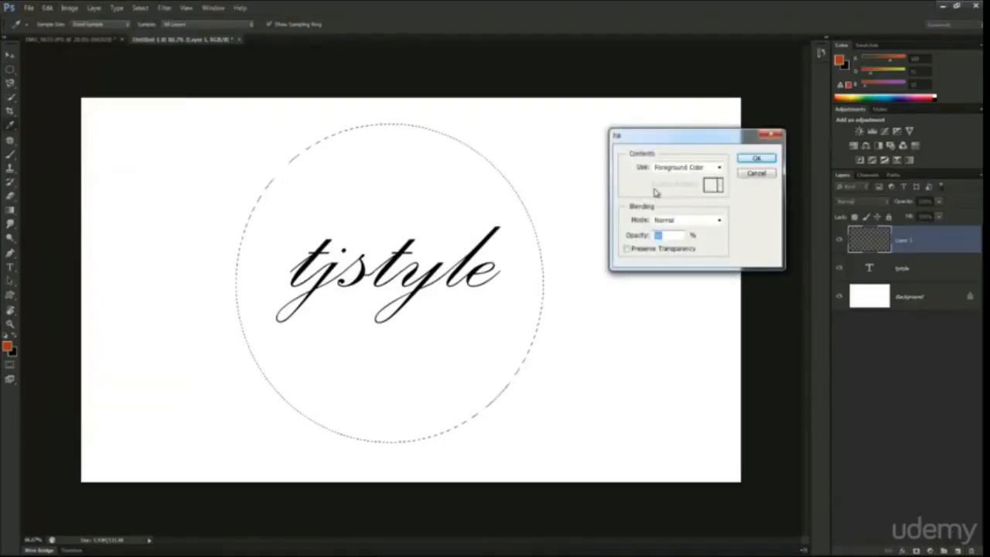
{"action": "left_click", "coordinate": [685, 167]}
{"action": "left_click", "coordinate": [672, 187]}
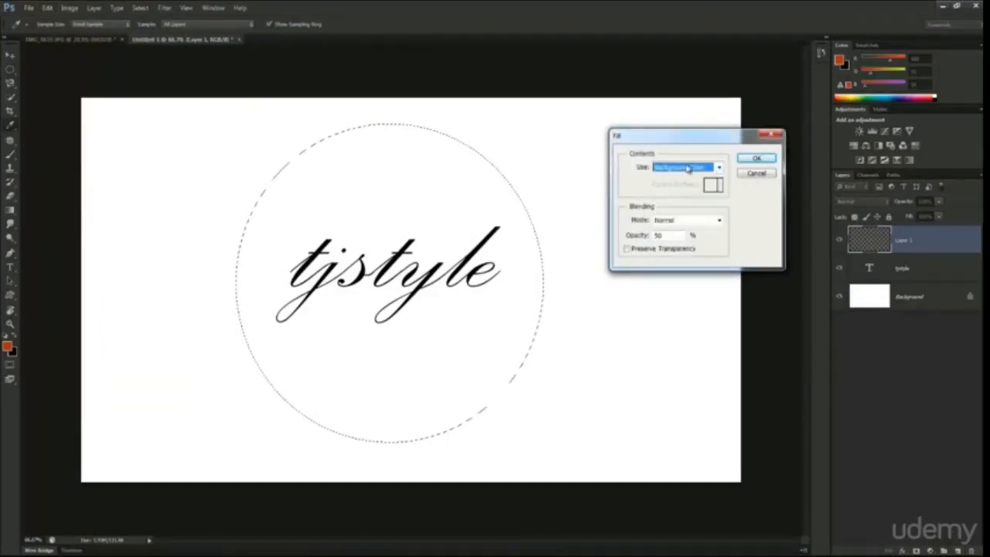
{"action": "left_click", "coordinate": [685, 167]}
{"action": "left_click", "coordinate": [661, 197]}
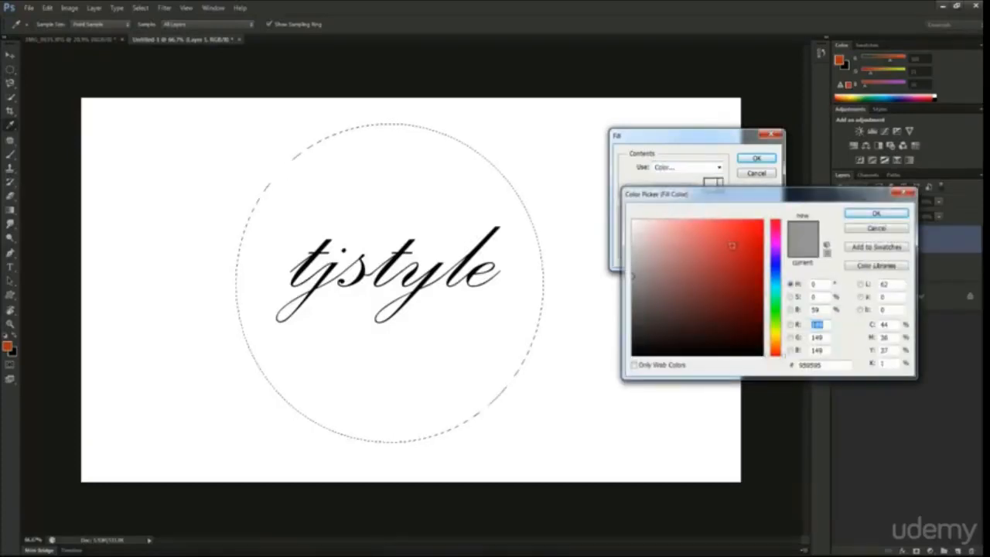
{"action": "left_click_drag", "start_coordinate": [731, 245], "coordinate": [695, 224]}
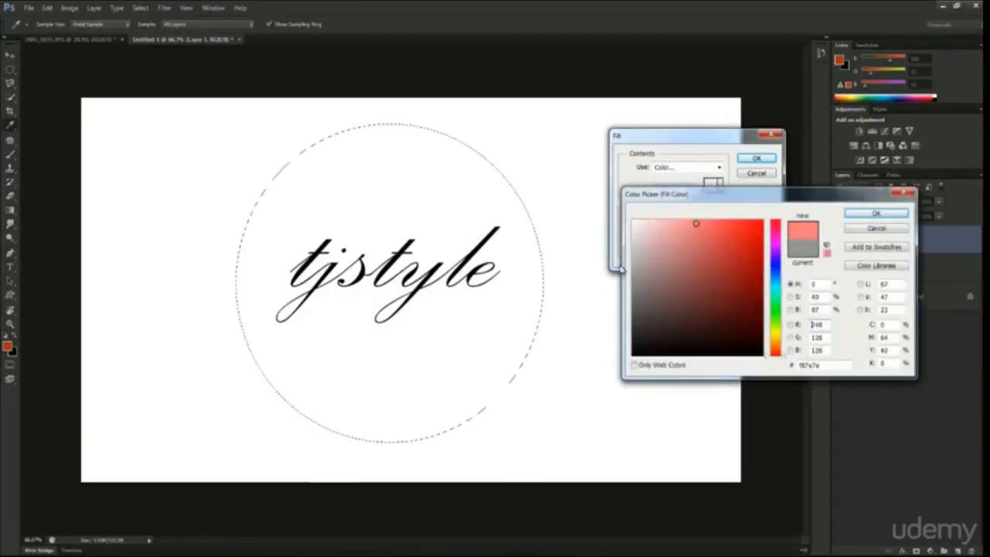
{"action": "left_click", "coordinate": [776, 283]}
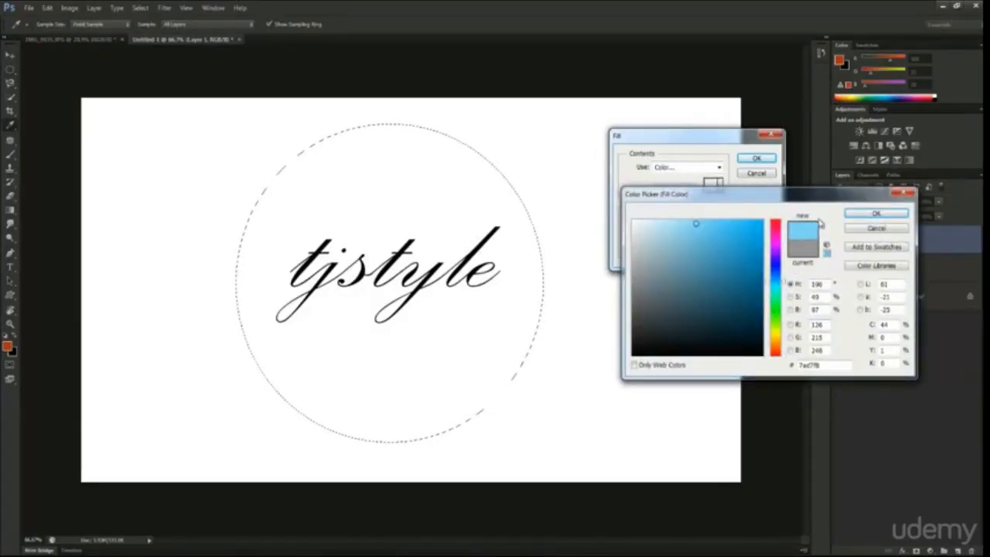
{"action": "left_click", "coordinate": [874, 214]}
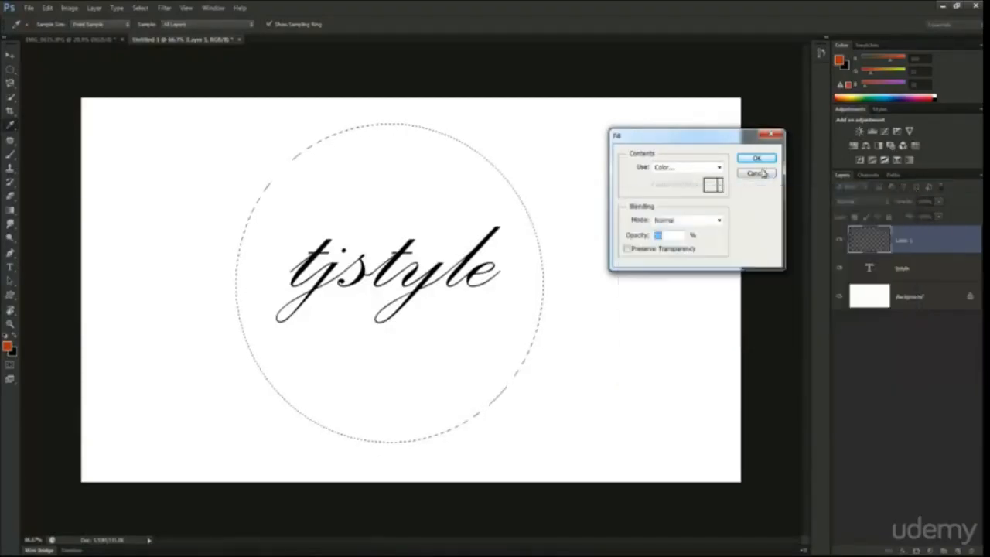
{"action": "left_click", "coordinate": [756, 158]}
{"action": "key", "text": "ctrl+d"}
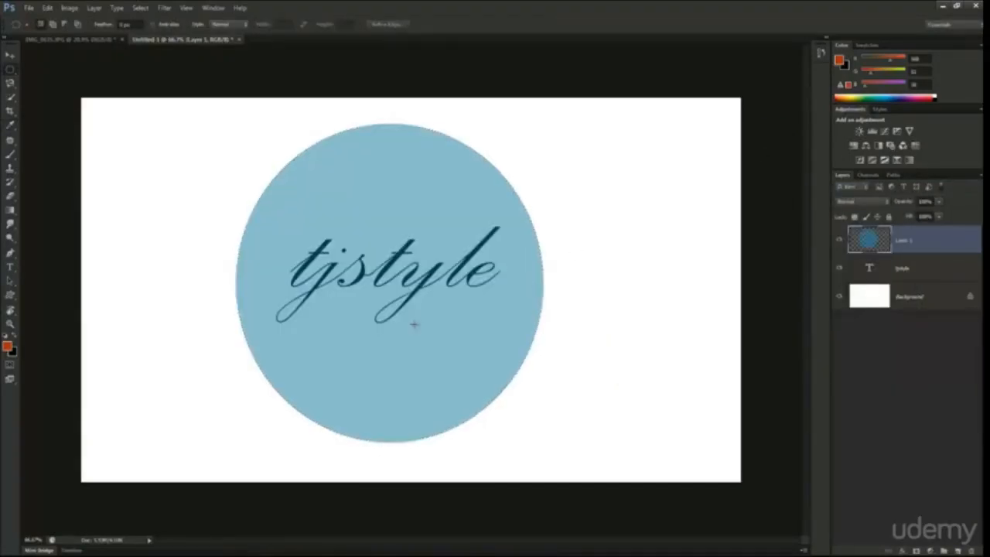
Undo the blue fill and clear the elliptical selection.
{"action": "key", "text": "ctrl+alt+z"}
{"action": "key", "text": "ctrl+alt+z"}
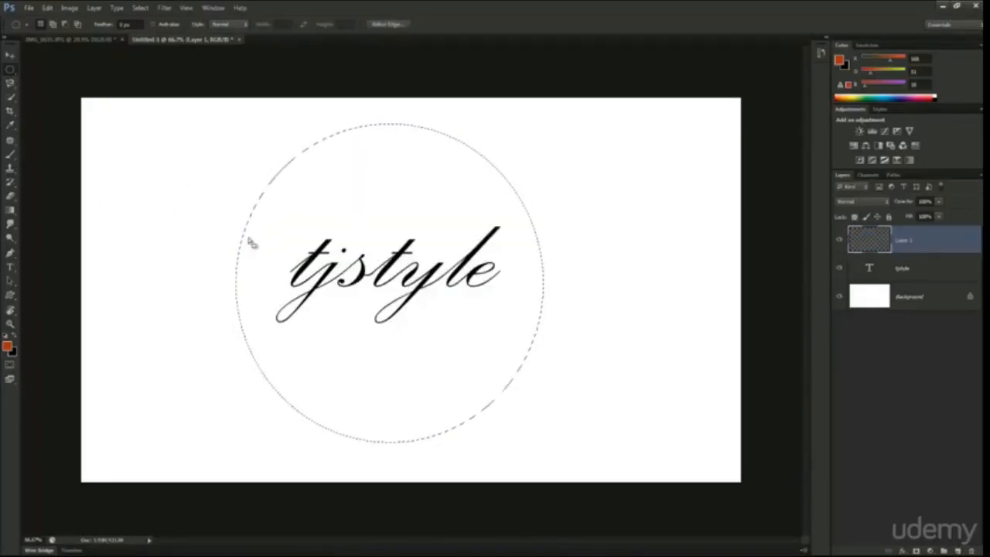
{"action": "key", "text": "ctrl+d"}
{"action": "left_click", "coordinate": [47, 8]}
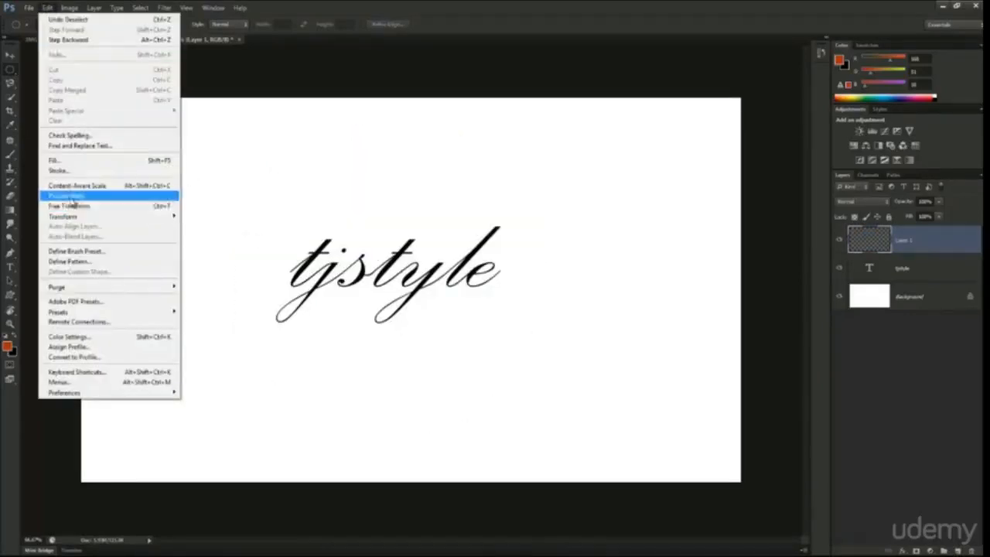
{"action": "left_click", "coordinate": [850, 271]}
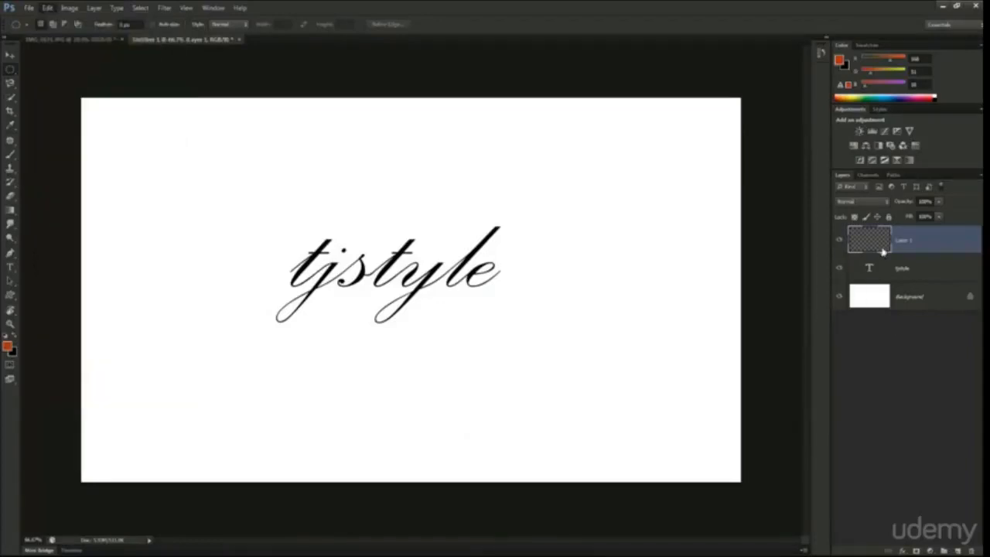
{"action": "left_click", "coordinate": [839, 268]}
{"action": "left_click", "coordinate": [839, 267]}
Draw an elliptical selection around the text and examine the Stroke options for it without applying them.
{"action": "mouse_move", "coordinate": [235, 167]}
{"action": "left_mouse_down"}
{"action": "mouse_move", "coordinate": [718, 431]}
{"action": "mouse_move", "coordinate": [718, 404]}
{"action": "mouse_move", "coordinate": [826, 434]}
{"action": "mouse_move", "coordinate": [859, 463]}
{"action": "mouse_move", "coordinate": [882, 456]}
{"action": "mouse_move", "coordinate": [837, 418]}
{"action": "mouse_move", "coordinate": [853, 432]}
{"action": "left_mouse_up"}
{"action": "left_click", "coordinate": [47, 8]}
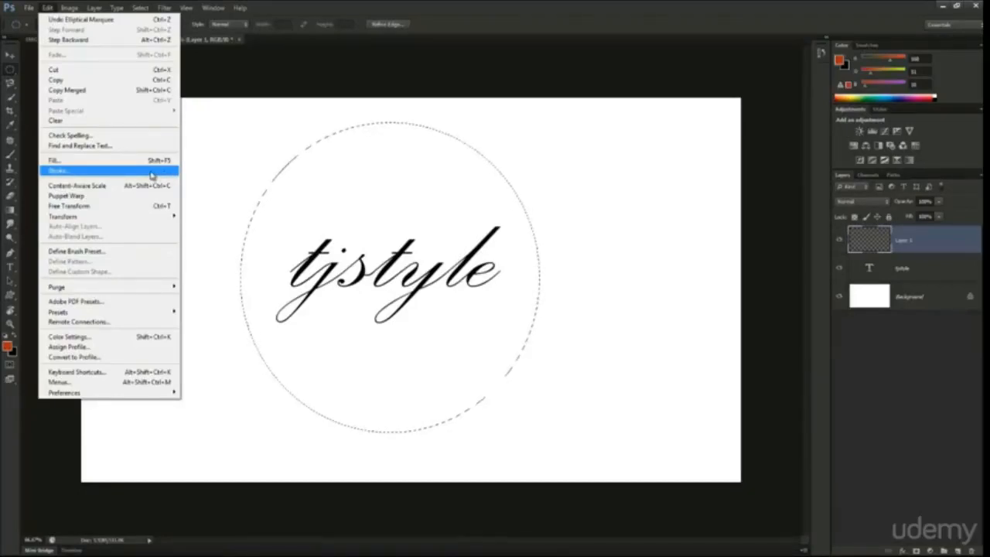
{"action": "left_click", "coordinate": [89, 170]}
{"action": "left_click_drag", "start_coordinate": [519, 143], "coordinate": [721, 147]}
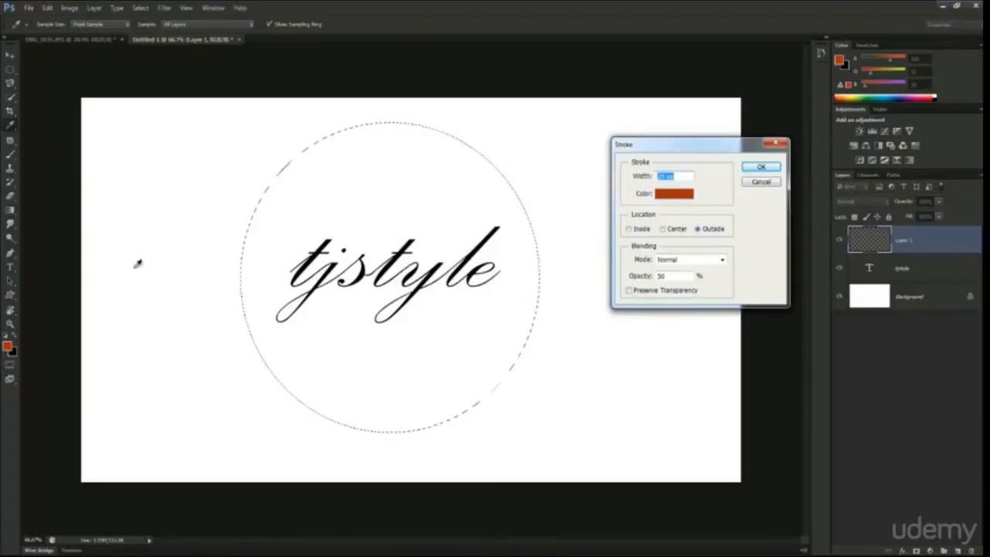
{"action": "left_click", "coordinate": [761, 180]}
Replace the elliptical selection with a wide rectangular selection around the text.
{"action": "mouse_move", "coordinate": [10, 69]}
{"action": "left_mouse_down"}
{"action": "mouse_move", "coordinate": [36, 81]}
{"action": "mouse_move", "coordinate": [55, 67]}
{"action": "left_mouse_up"}
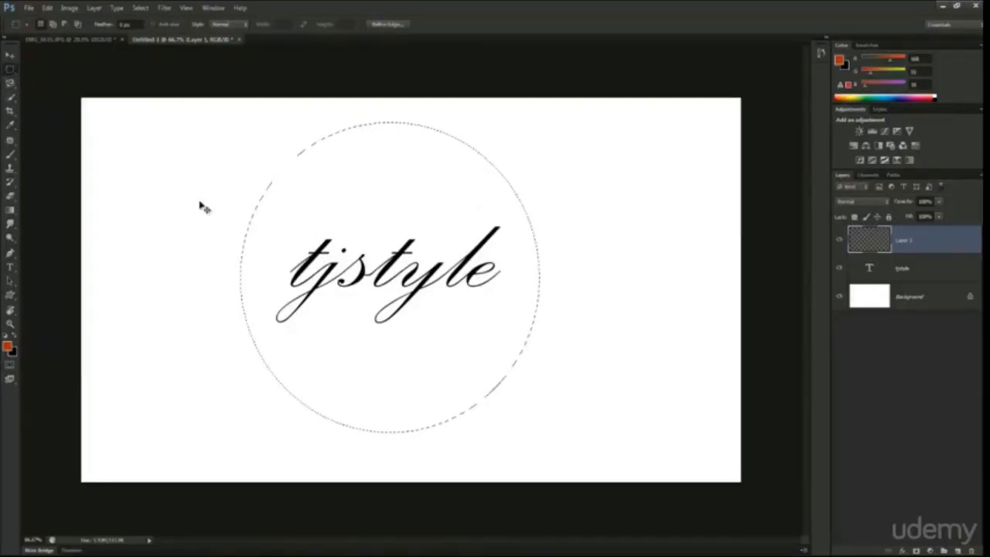
{"action": "left_click_drag", "start_coordinate": [199, 201], "coordinate": [601, 347]}
Stroke the rectangular selection with a 5 px orange-red line, location Center, Normal mode at 50% opacity, and deselect it.
{"action": "left_click", "coordinate": [47, 7]}
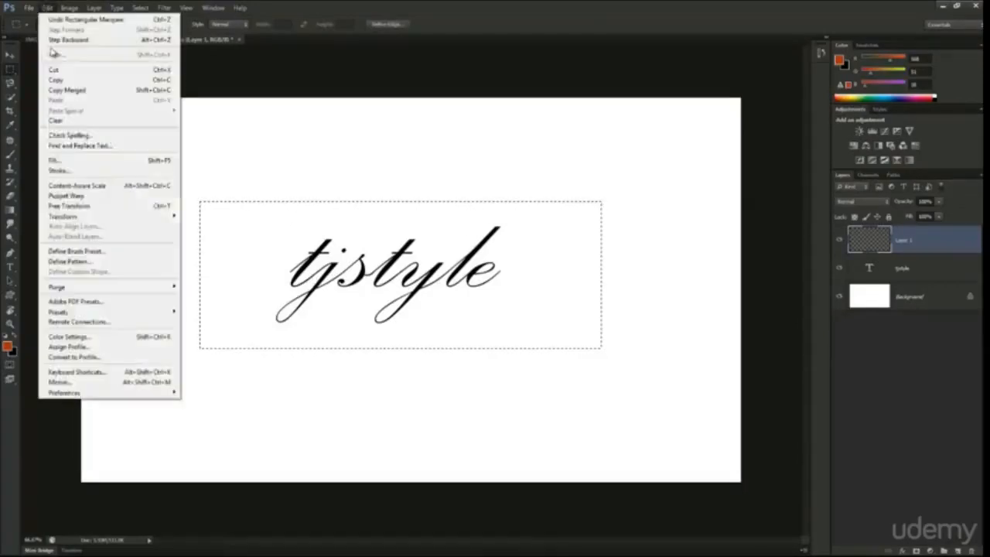
{"action": "left_click", "coordinate": [68, 170]}
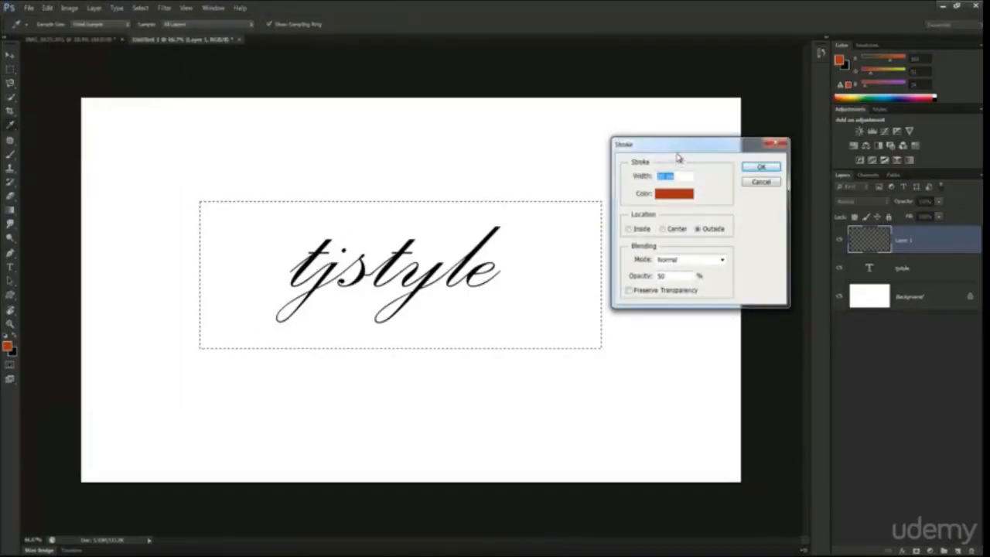
{"action": "left_click_drag", "start_coordinate": [677, 148], "coordinate": [733, 146]}
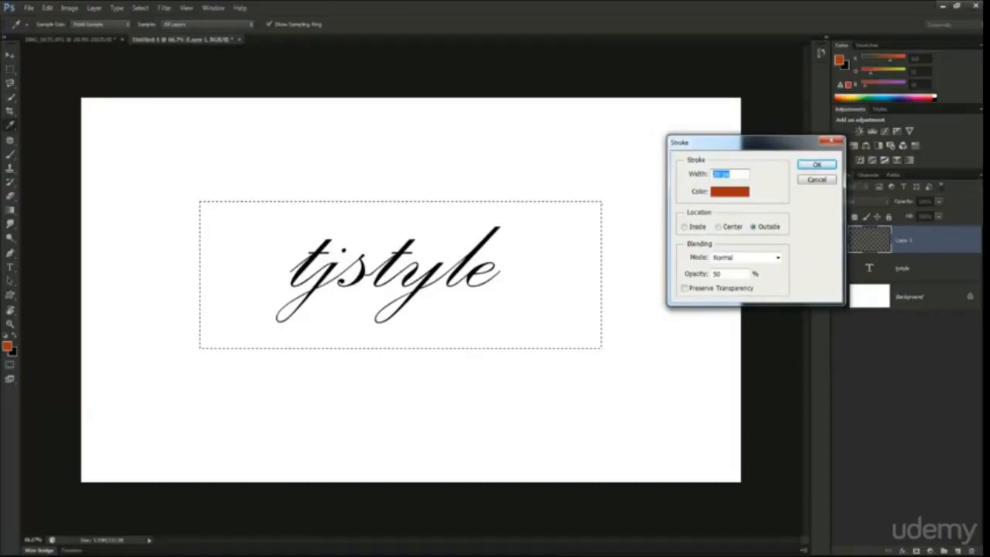
{"action": "type", "text": "5"}
{"action": "left_click", "coordinate": [684, 227]}
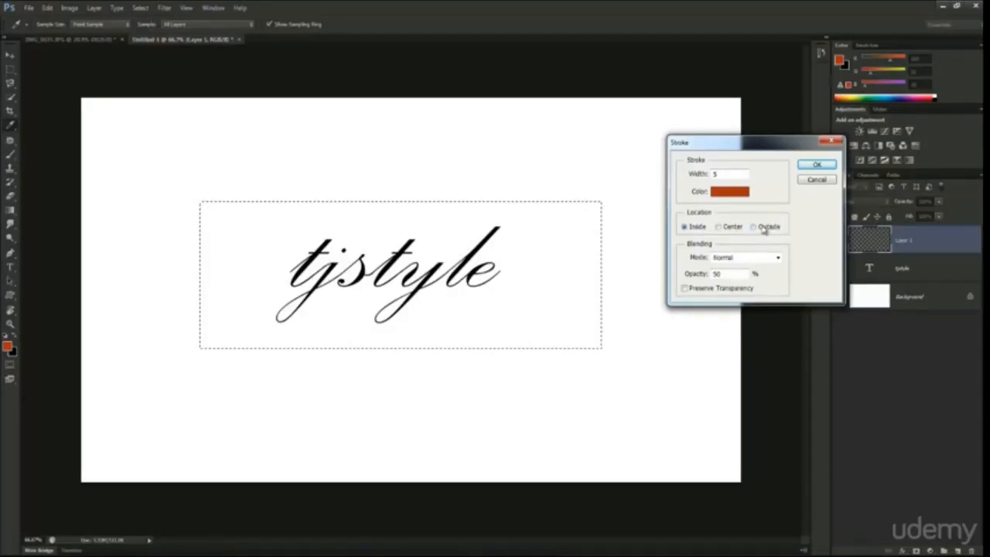
{"action": "left_click", "coordinate": [727, 228]}
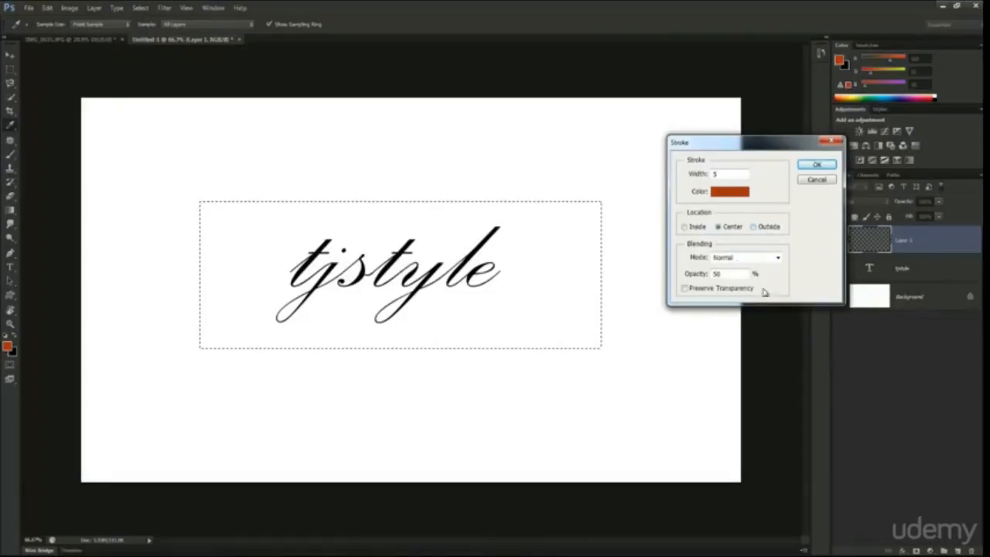
{"action": "left_click", "coordinate": [687, 274]}
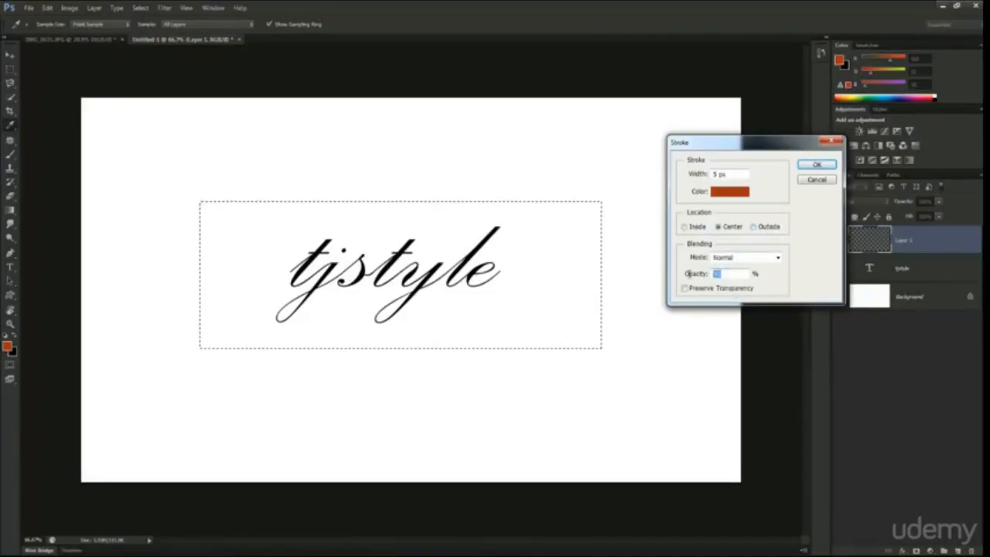
{"action": "left_click", "coordinate": [727, 263]}
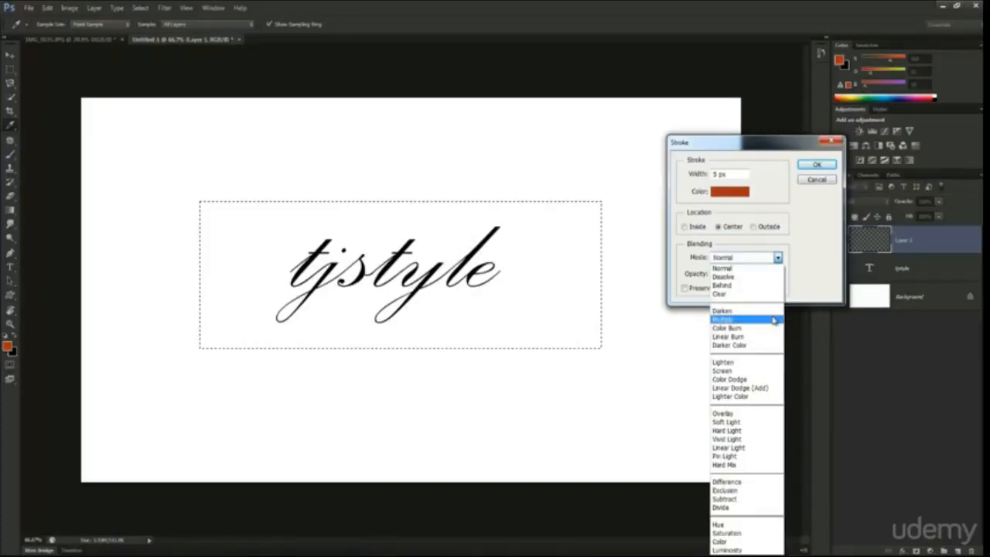
{"action": "left_click", "coordinate": [817, 279]}
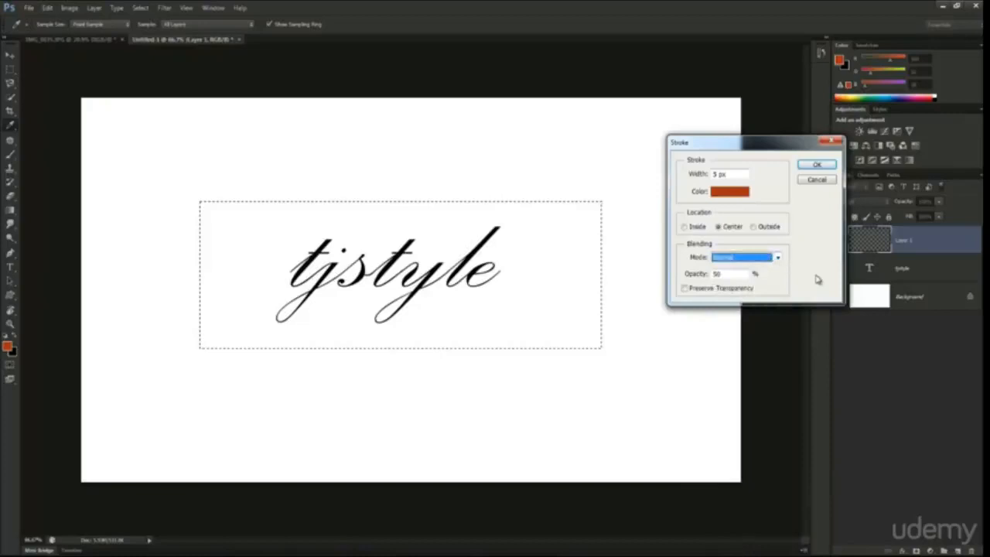
{"action": "left_click", "coordinate": [804, 166]}
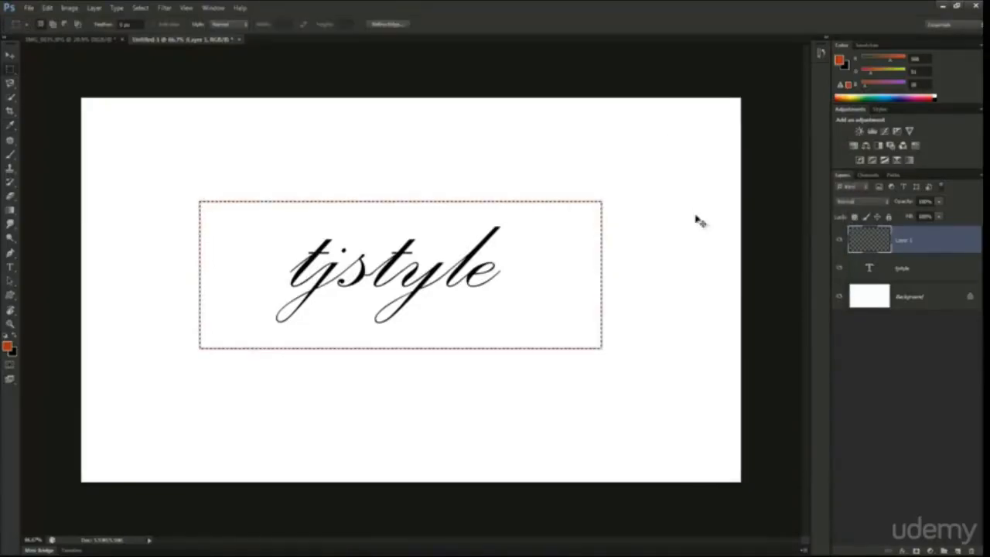
{"action": "key", "text": "ctrl+d"}
{"action": "mouse_move", "coordinate": [506, 240]}
{"action": "left_mouse_down"}
{"action": "mouse_move", "coordinate": [516, 239]}
{"action": "mouse_move", "coordinate": [504, 241]}
{"action": "left_mouse_up"}
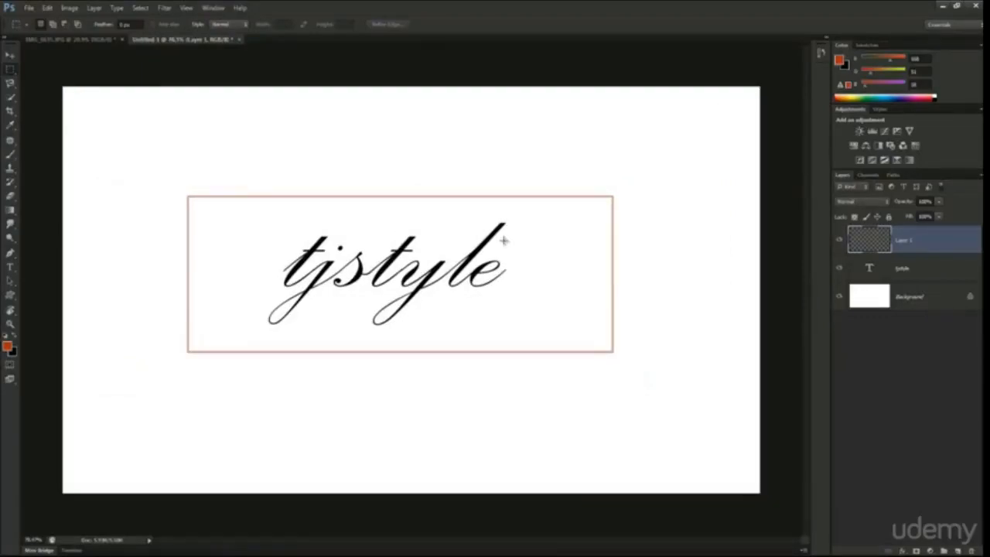